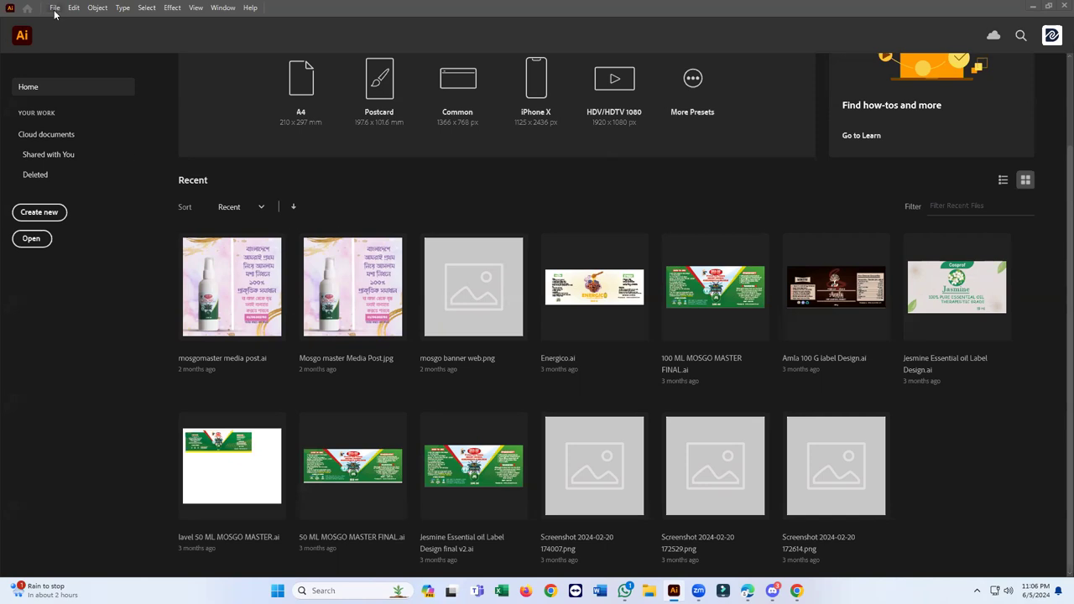
Step: Start a new document and set its width and height to 4000 px each
left_click(55, 8)
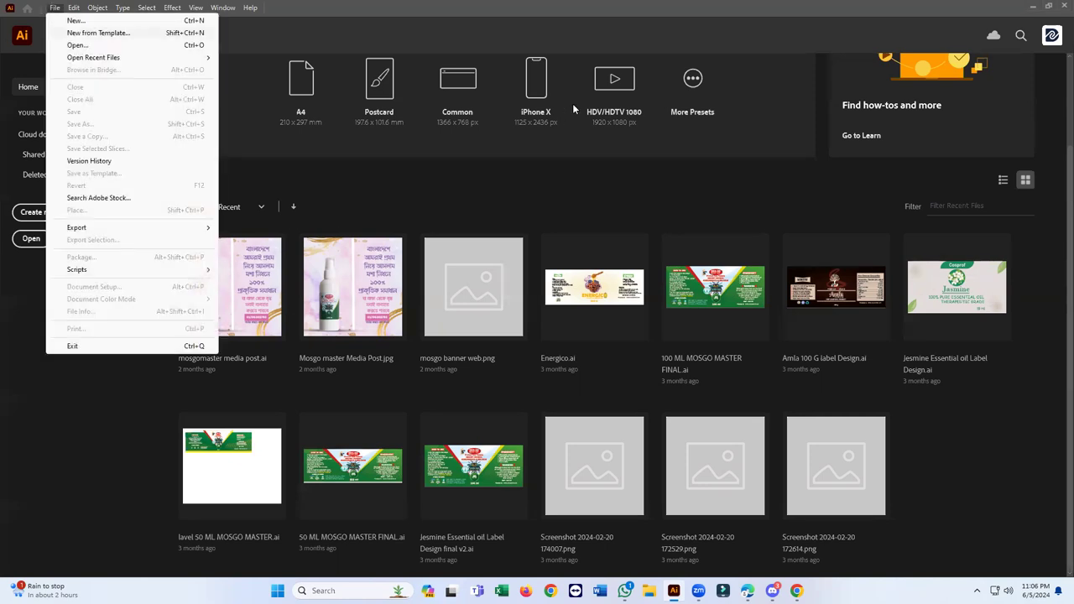
key("Escape")
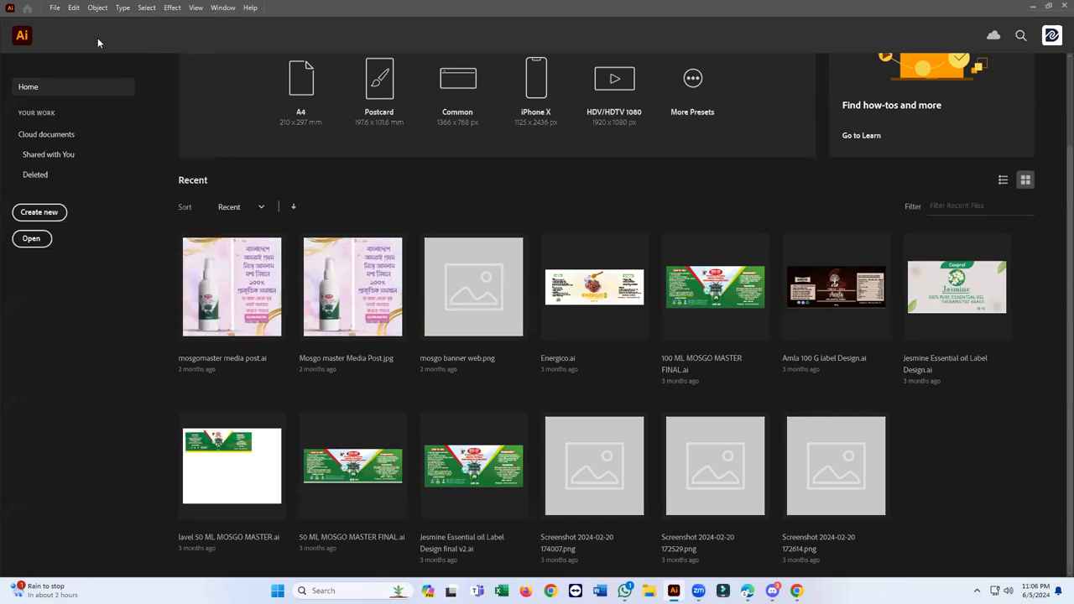
left_click(55, 8)
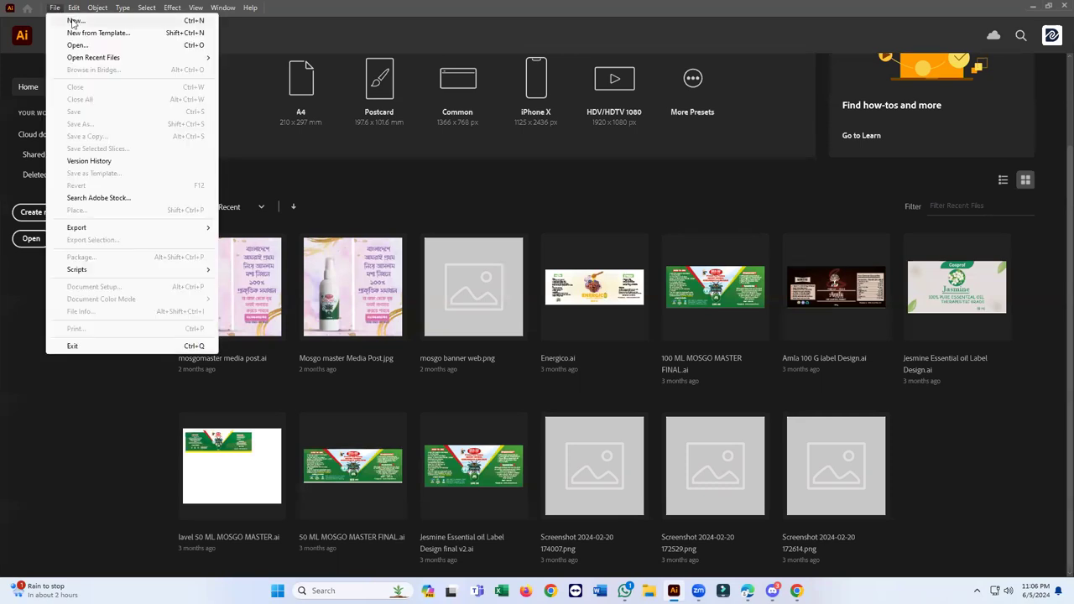
left_click(74, 21)
left_click(767, 204)
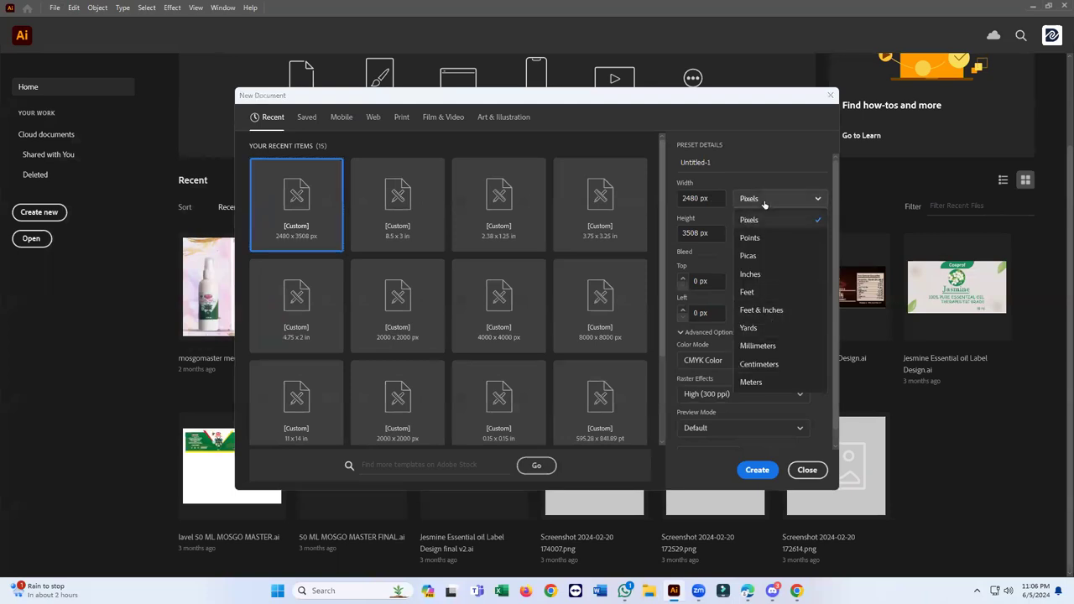
left_click(763, 204)
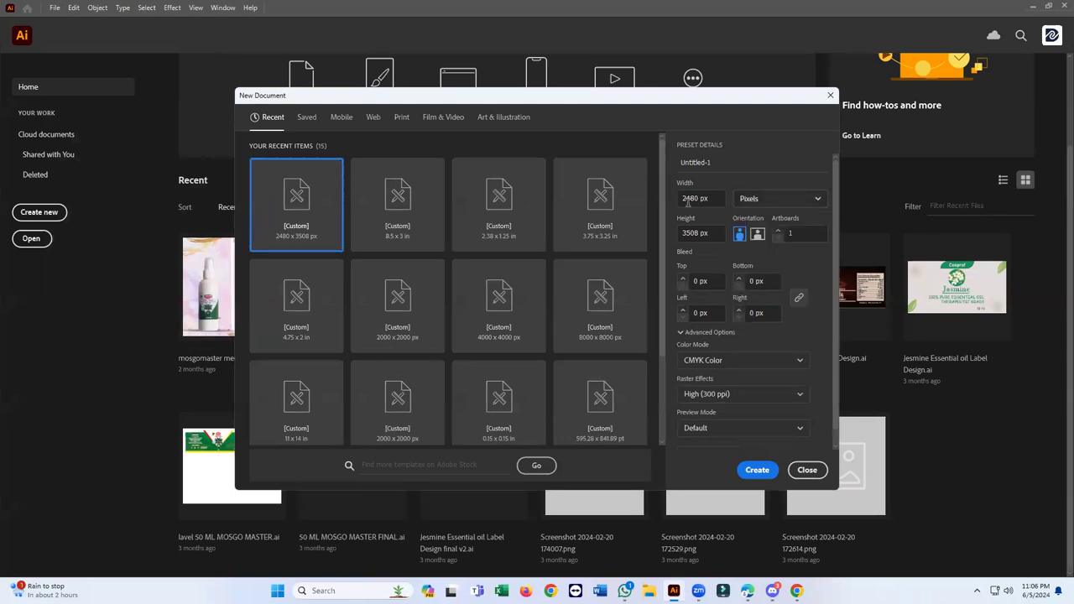
left_click(694, 198)
type("4000")
left_click(686, 234)
type("400")
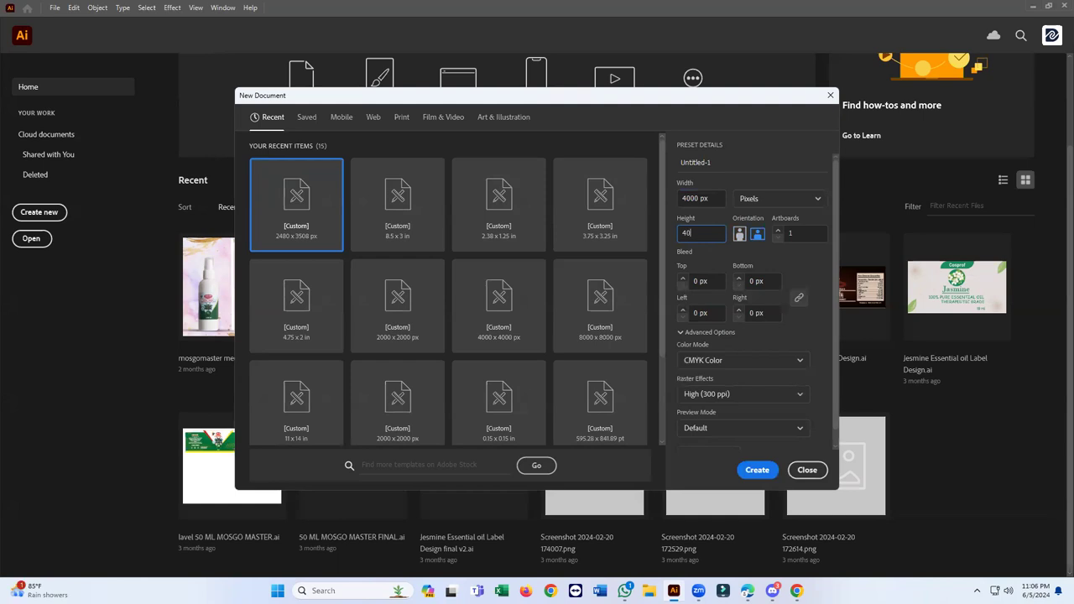
type("0")
Step: Set the new document's color mode to RGB Color and create the document
left_click(716, 362)
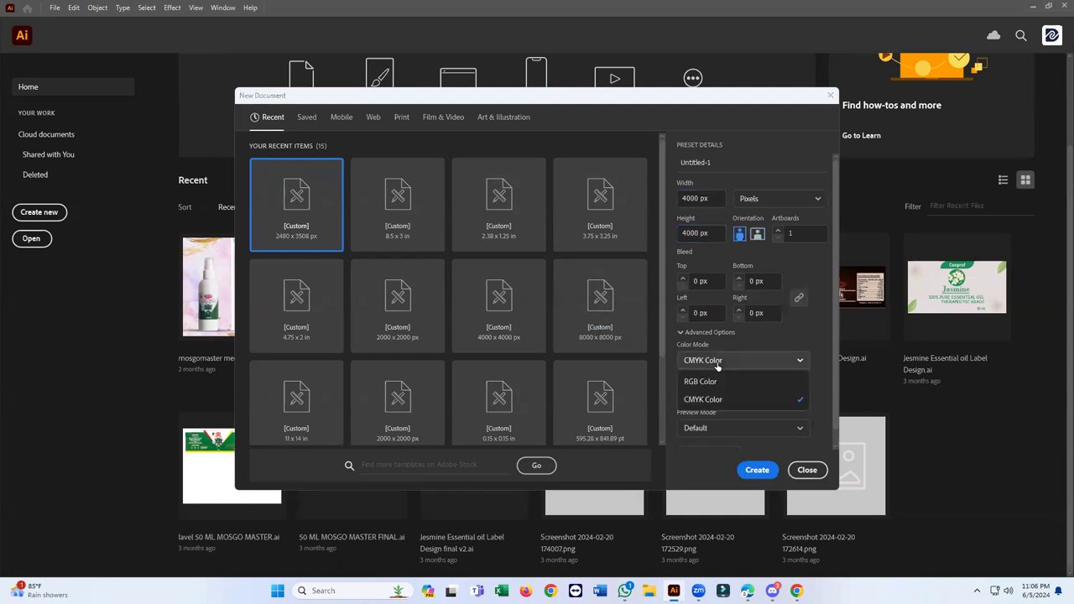
left_click(680, 336)
left_click(681, 334)
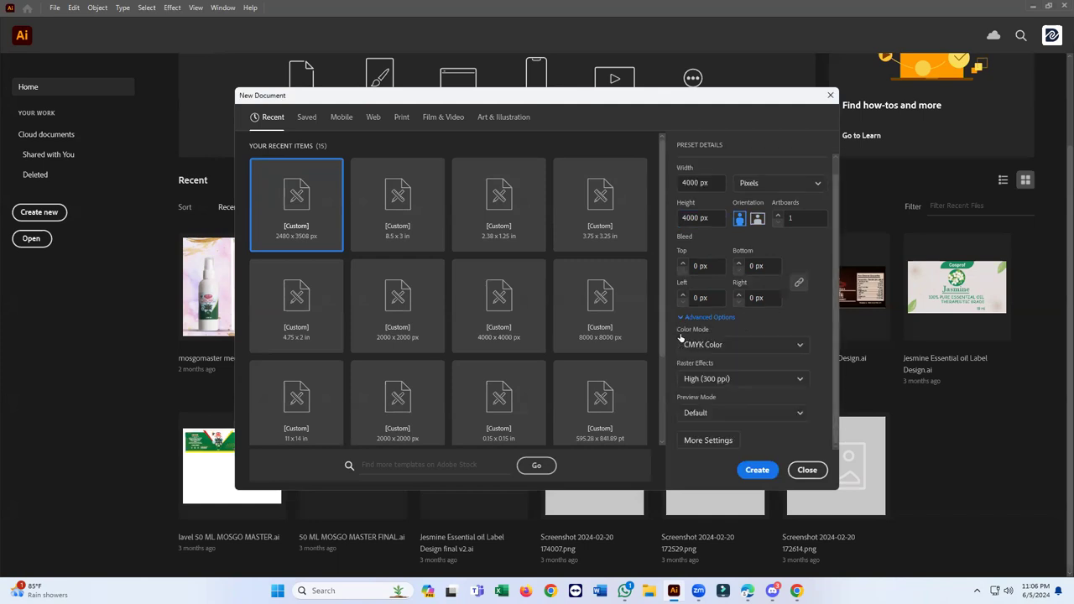
left_click(726, 351)
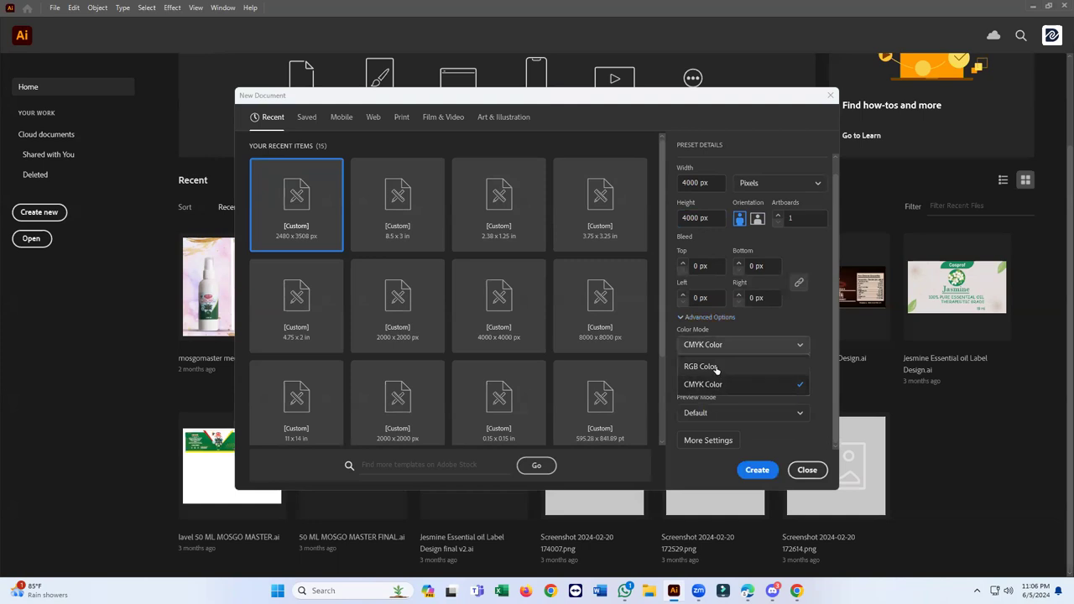
left_click(703, 364)
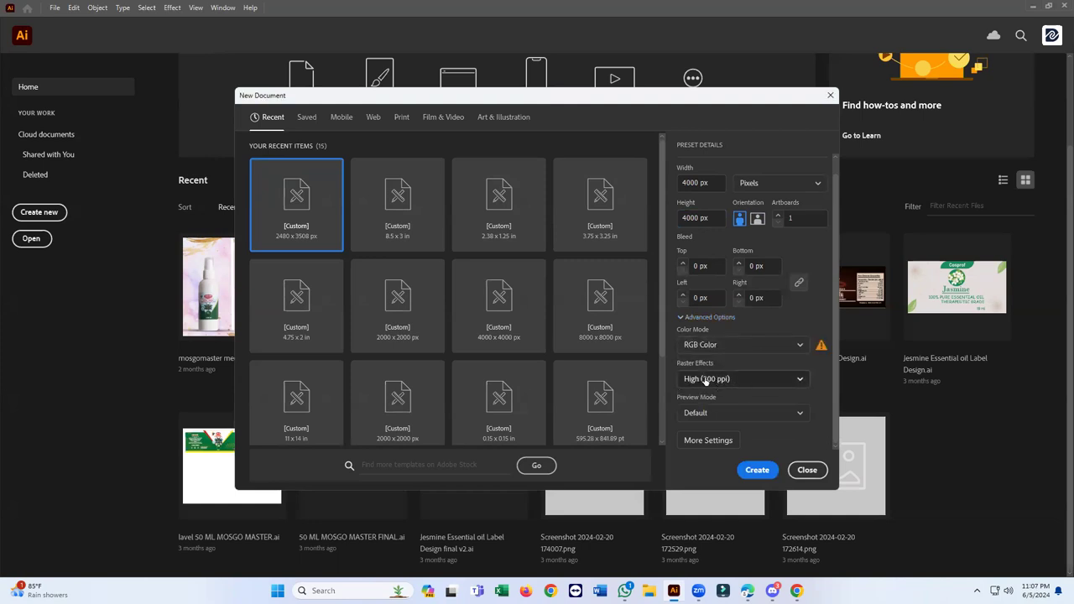
left_click(692, 443)
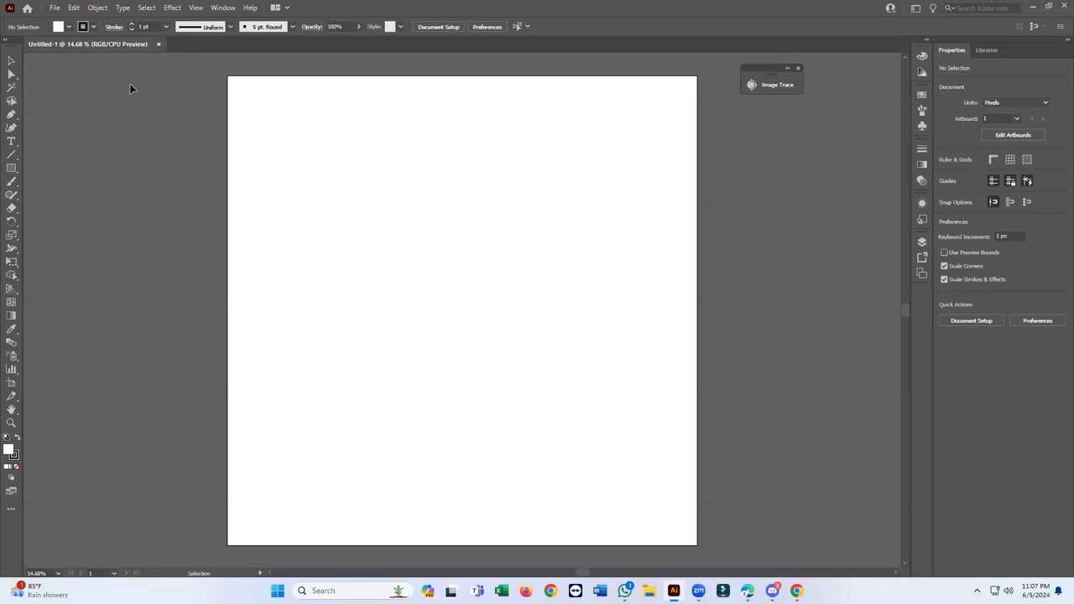
Step: Create a second new document with the same settings
left_click(52, 8)
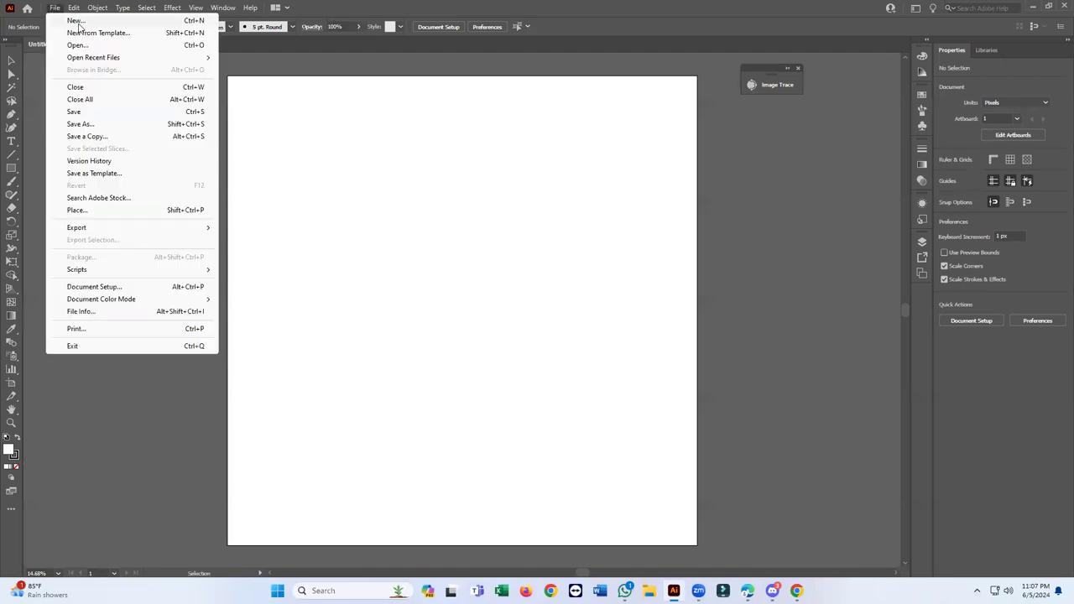
left_click(81, 22)
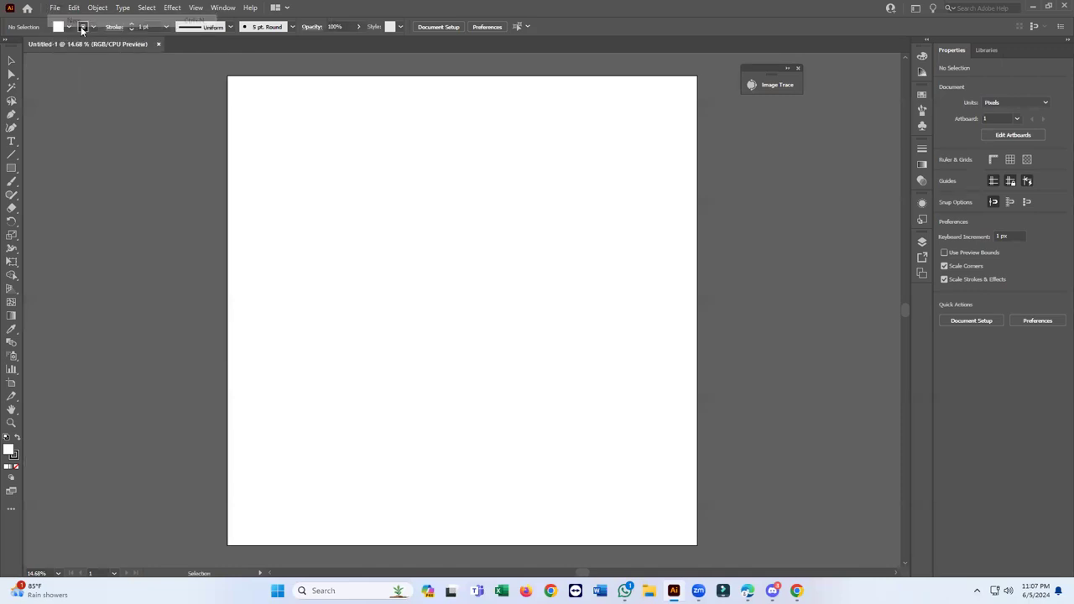
key("Return")
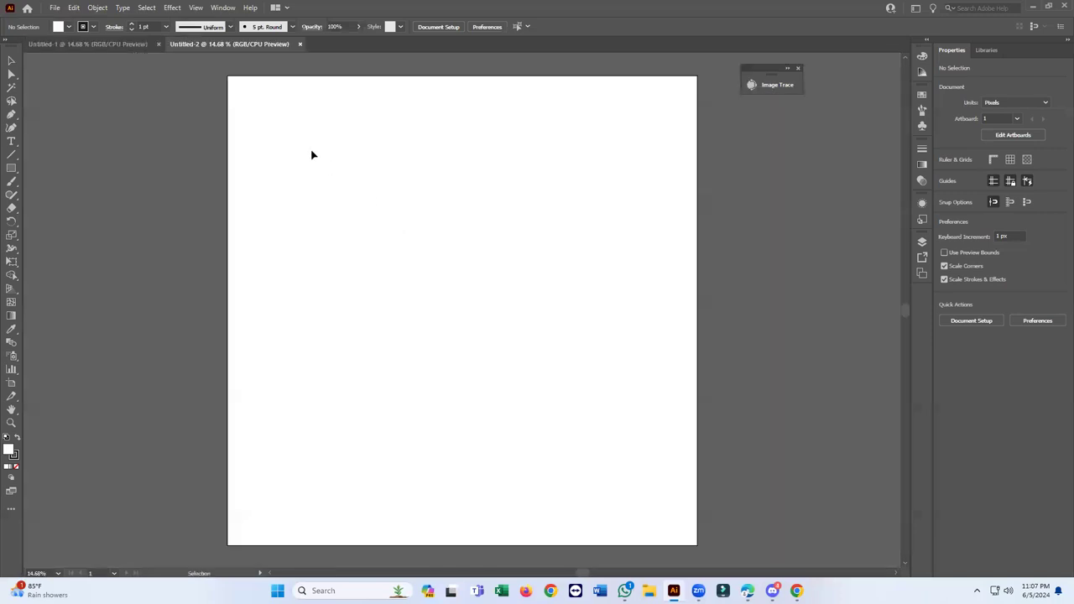
Step: Start placing files and browse the Downloads folder to the bird silhouette images
left_click(53, 7)
left_click(108, 211)
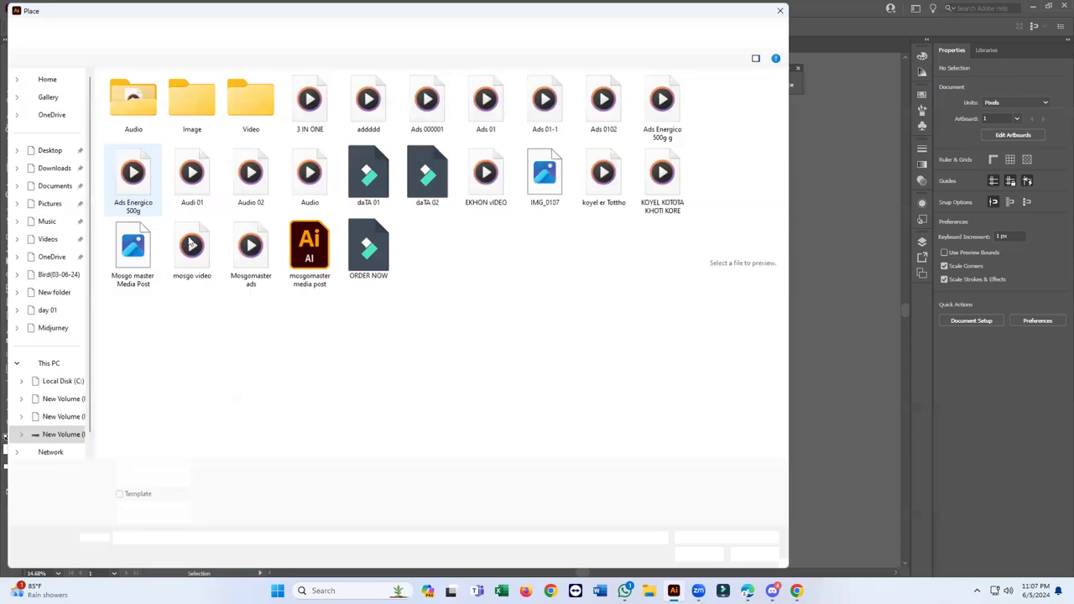
left_click(70, 168)
scroll(267, 283, "down", 4)
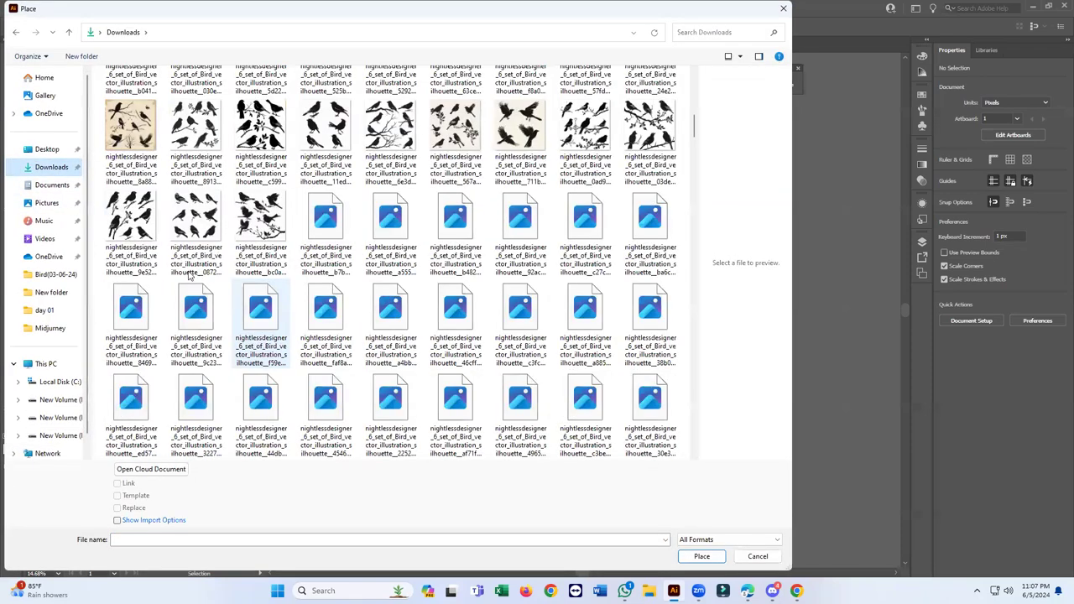
scroll(189, 277, "down", 5)
scroll(277, 283, "up", 5)
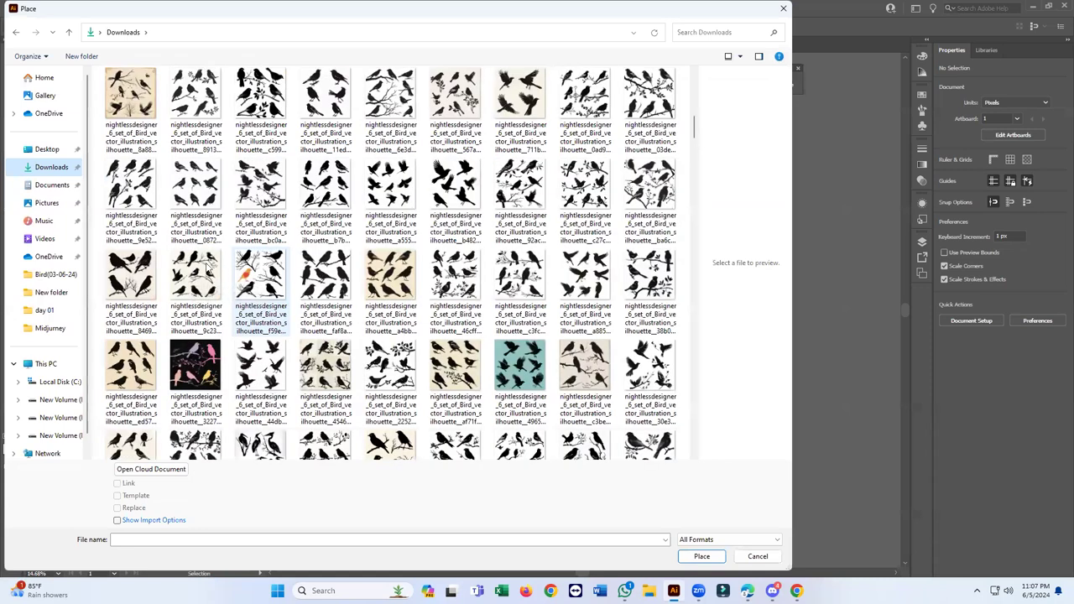
Step: Select six adjacent bird silhouette images, including the one with the orange bird, and load them for placing
left_click(194, 277)
left_click(256, 281, "ctrl")
left_click(326, 277, "ctrl")
left_click(390, 277, "ctrl")
left_click(456, 277, "ctrl")
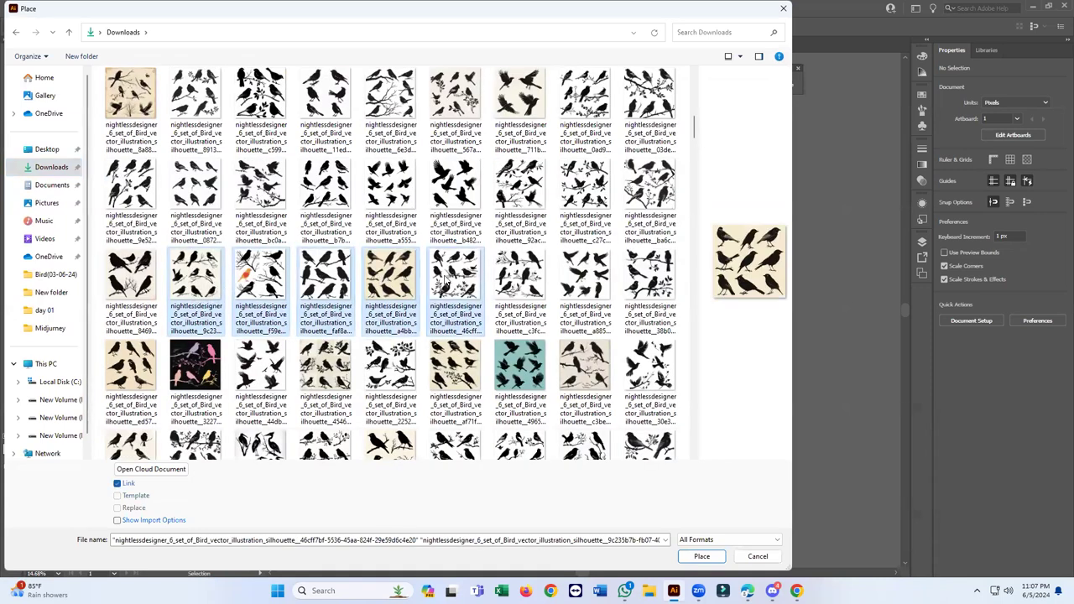
left_click(520, 277, "ctrl")
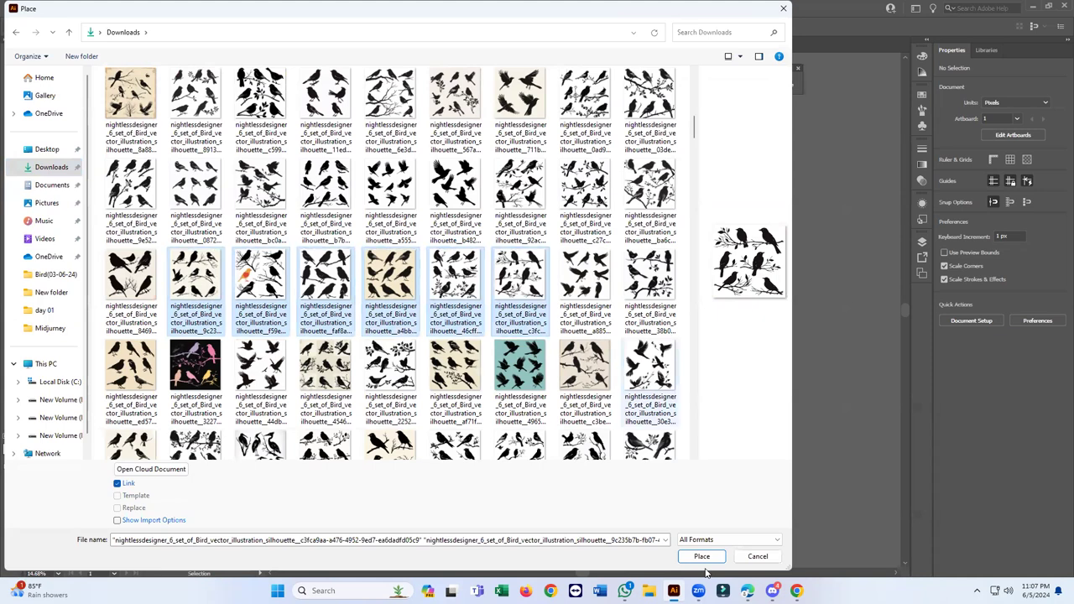
left_click(702, 557)
Step: Place the six loaded bird images one by one at reduced size on and beside the artboard
left_click_drag(247, 121, 403, 279)
left_click_drag(428, 140, 621, 340)
left_click_drag(264, 337, 409, 484)
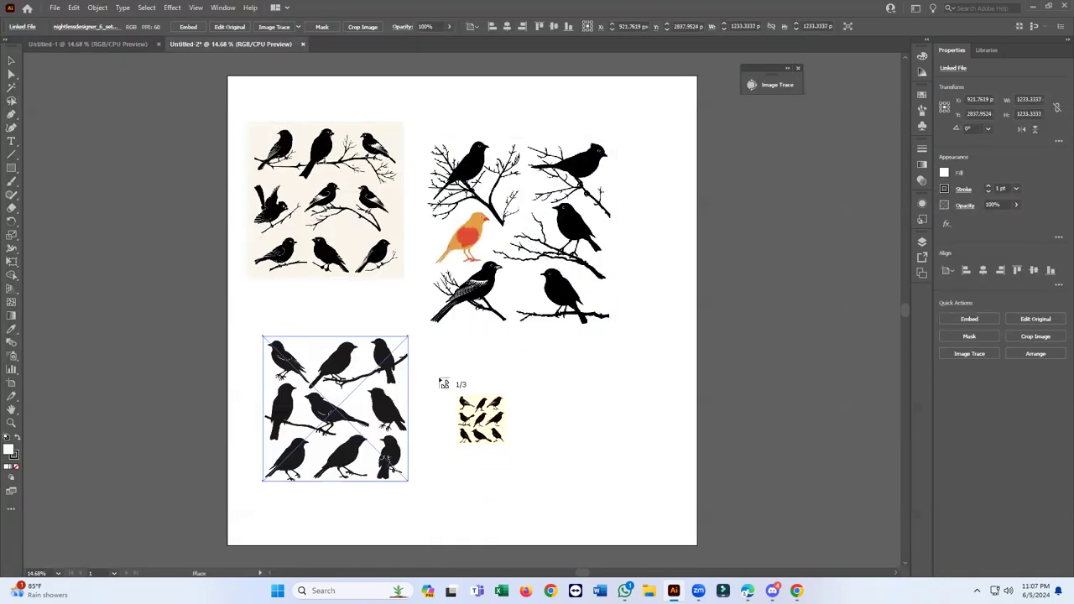
left_click_drag(438, 378, 598, 538)
left_click_drag(671, 309, 830, 467)
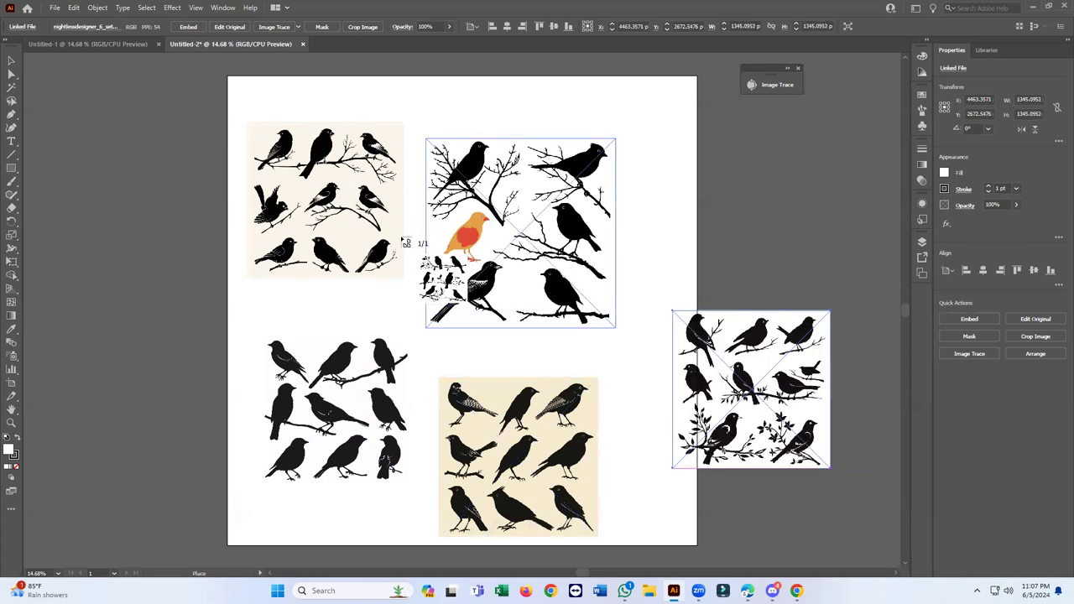
left_click_drag(57, 145, 196, 283)
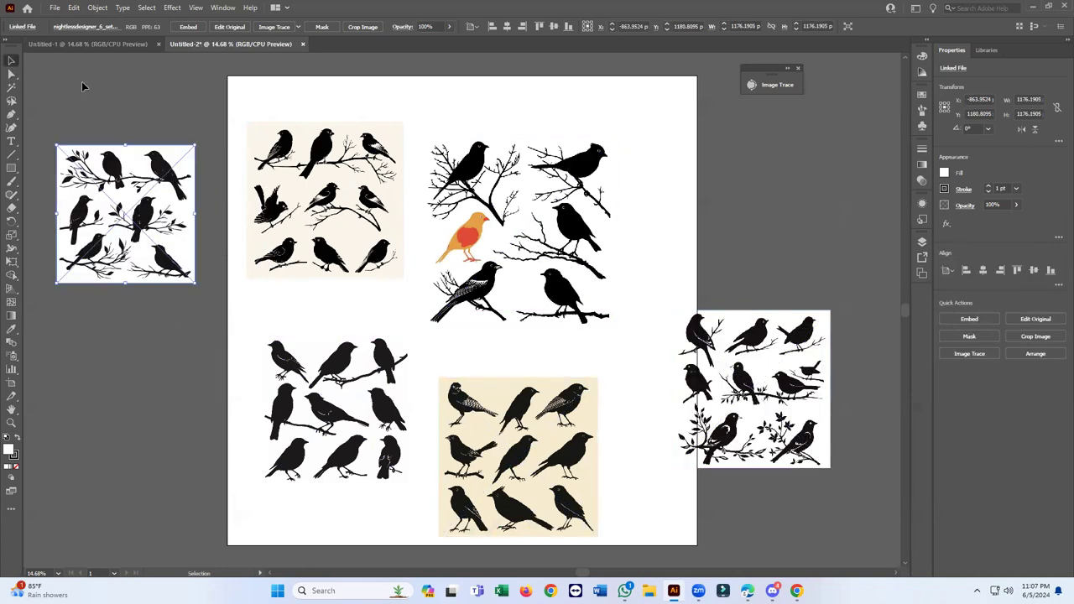
Step: Bring the image with the orange bird into the Untitled-1 document and position it beside the artboard
left_click(503, 243)
left_click_drag(508, 245, 259, 336)
scroll(227, 344, "left", 5)
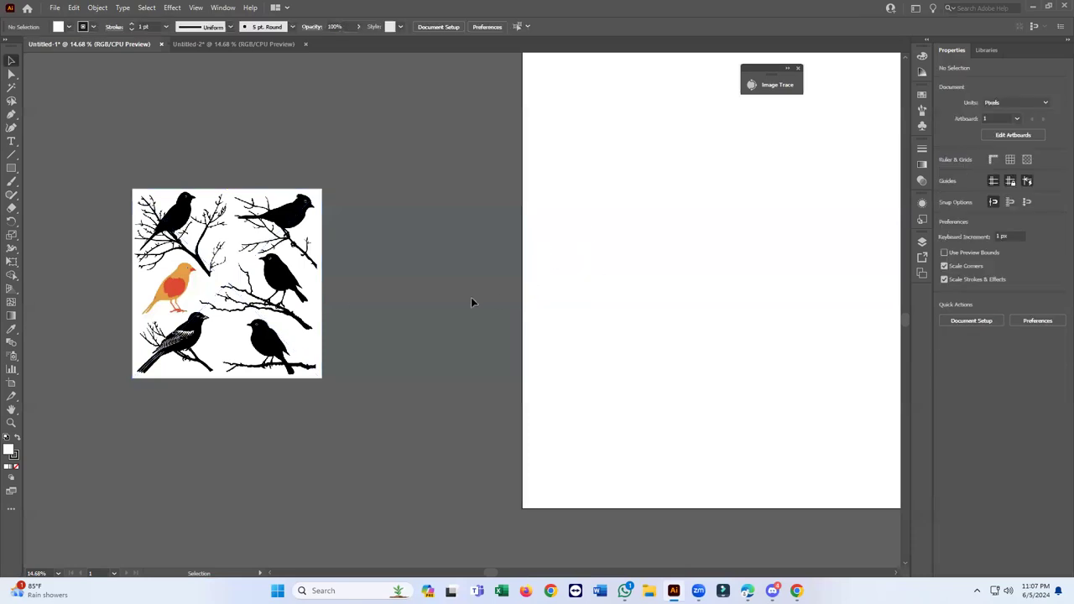
left_click_drag(255, 286, 319, 242)
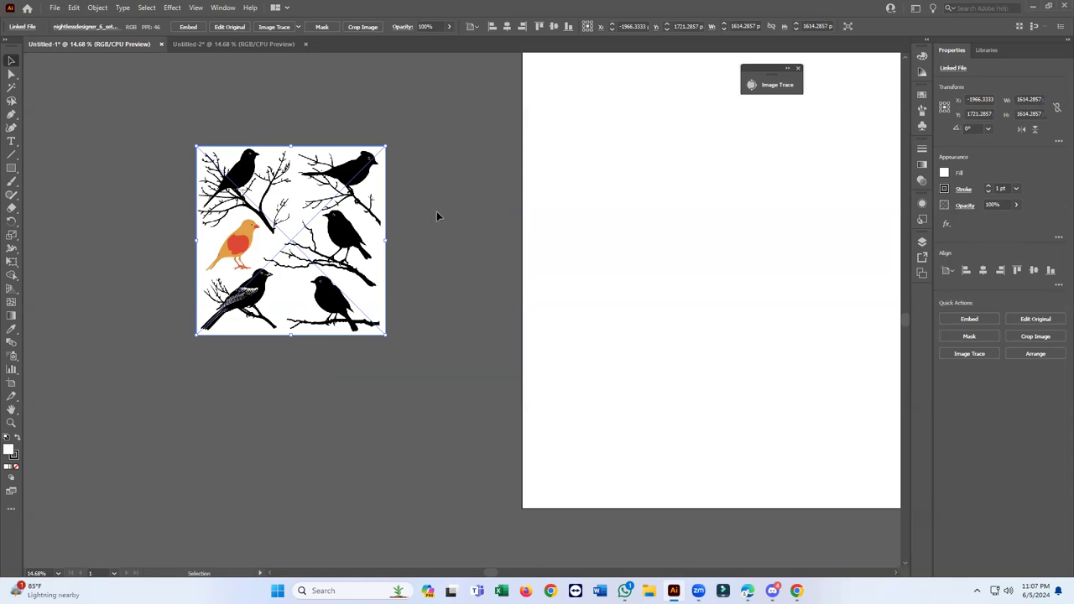
Step: Reposition the orange-bird image and put a duplicate of it below the original
left_click_drag(298, 247, 331, 236)
left_click_drag(332, 237, 345, 268)
left_click_drag(567, 255, 256, 457)
left_click_drag(359, 283, 324, 262)
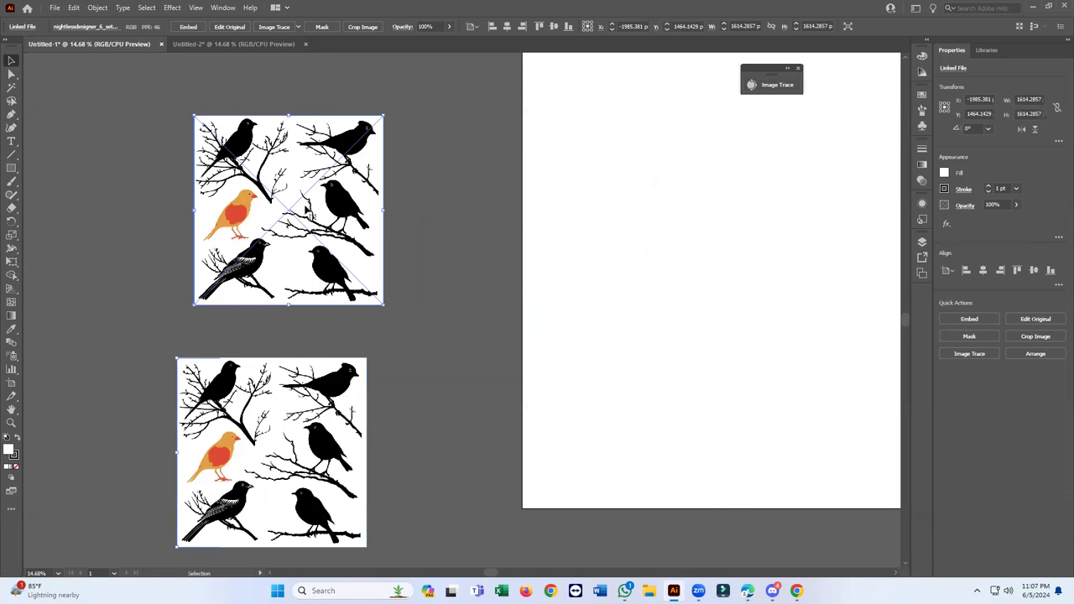
Step: Move the upper bird image slightly away from its copy and image-trace it with the 16 Colors preset
left_click_drag(307, 212, 338, 201)
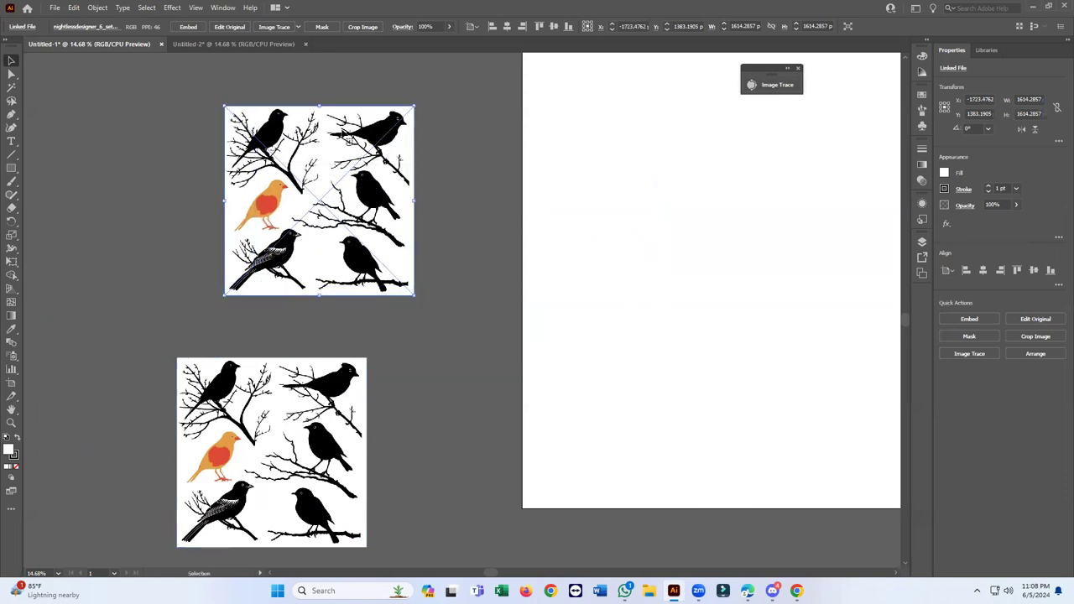
left_click(299, 28)
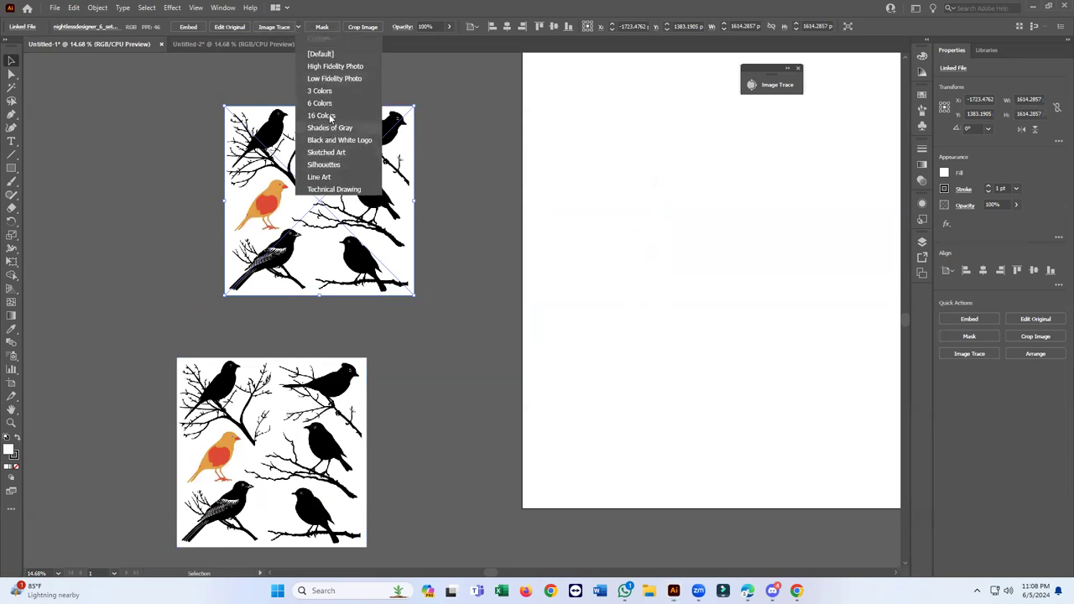
left_click(324, 116)
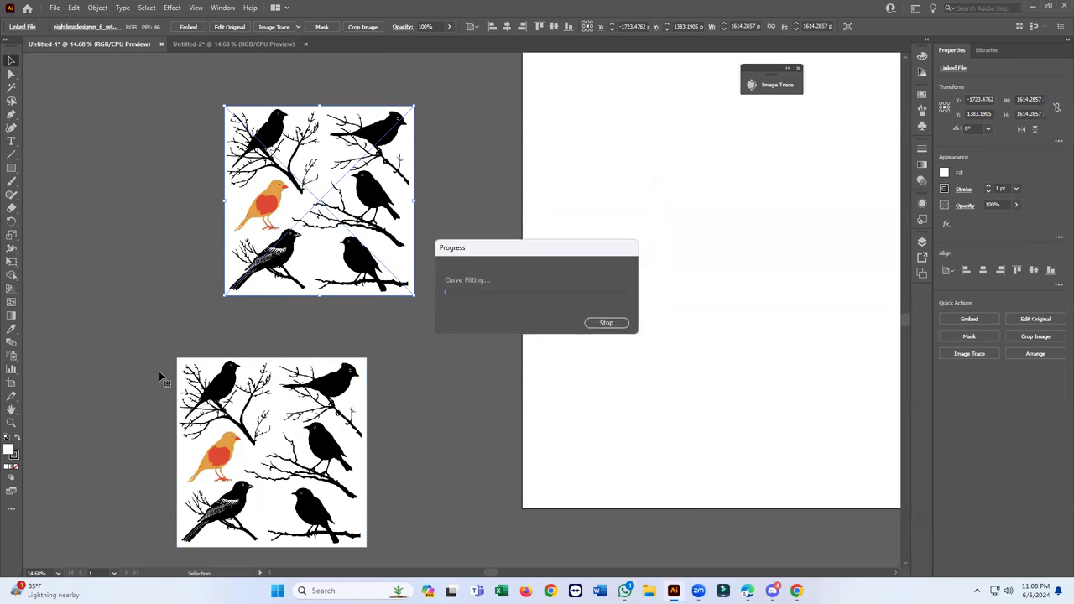
Step: Image-trace the lower bird image in Black and White mode with Ignore White enabled and a threshold of 176
mouse_move(310, 411)
left_mouse_down()
mouse_move(235, 426)
mouse_move(324, 398)
left_mouse_up()
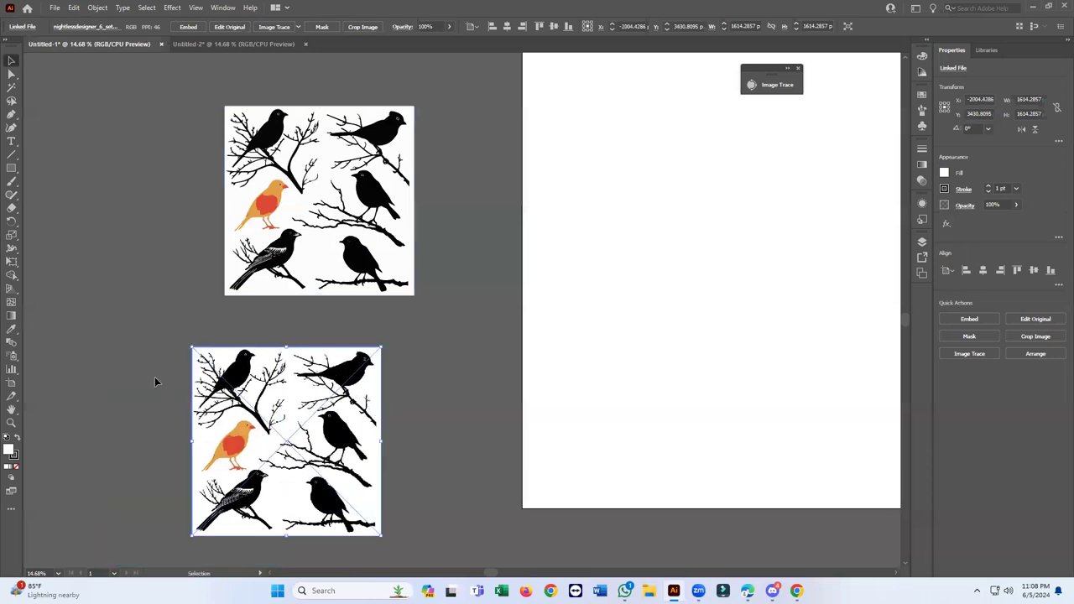
left_click(775, 86)
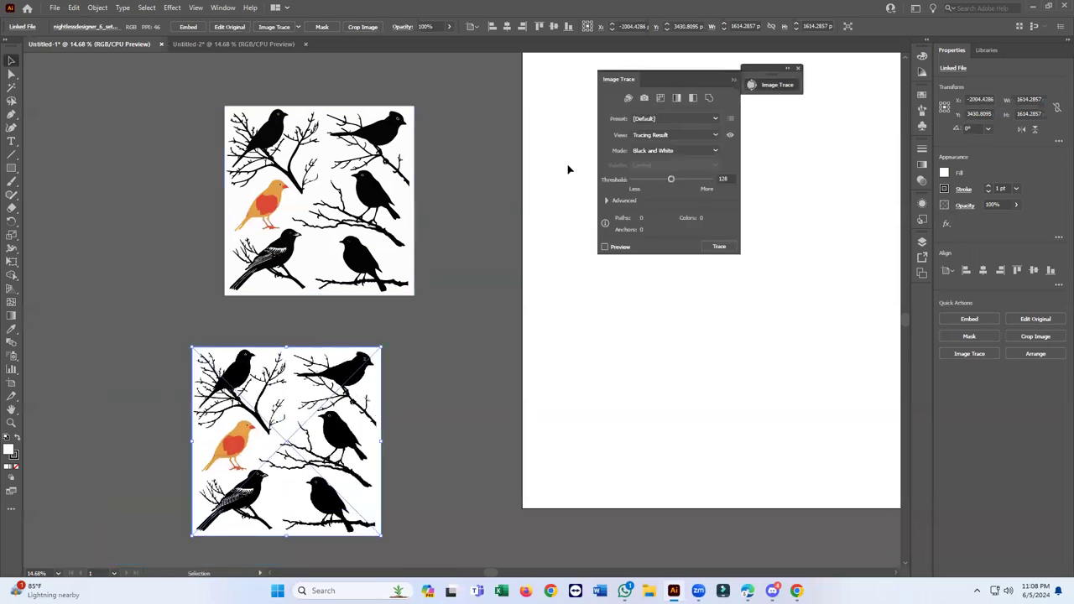
left_click(605, 247)
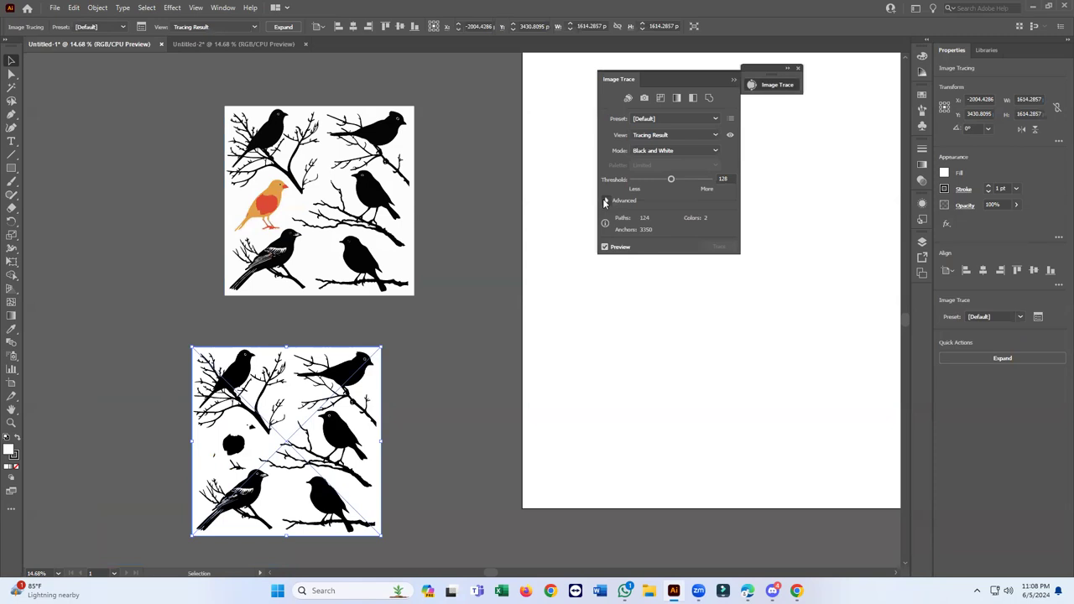
left_click(605, 201)
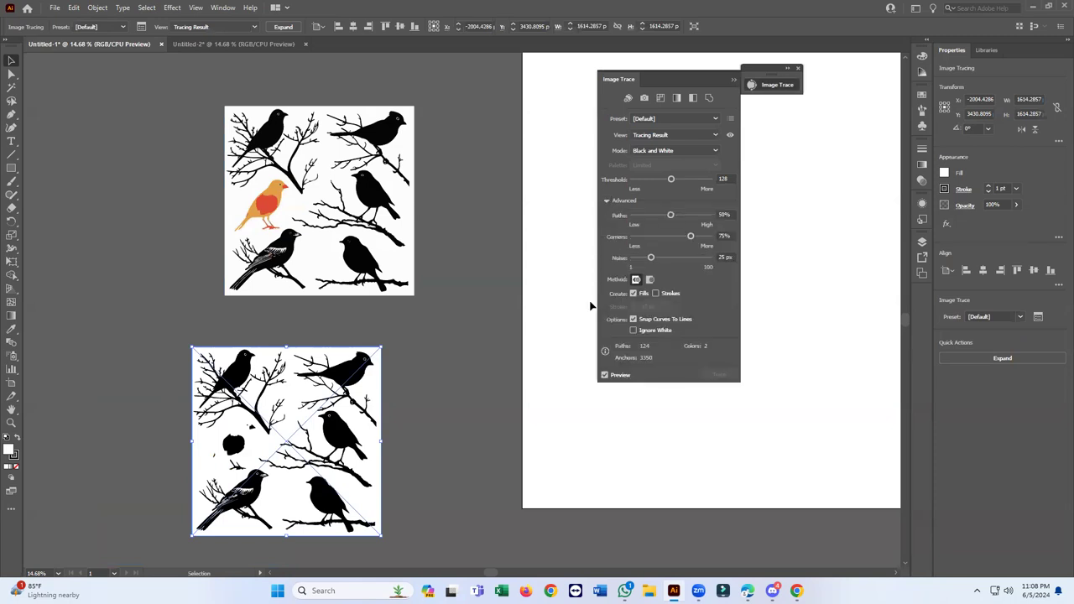
left_click(633, 329)
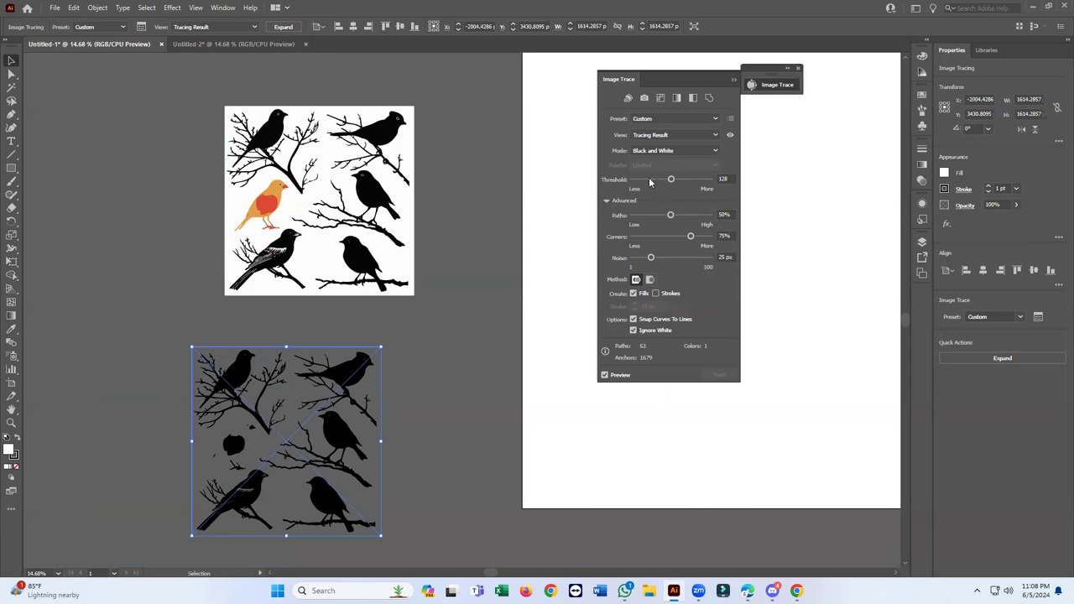
left_click_drag(672, 182, 686, 182)
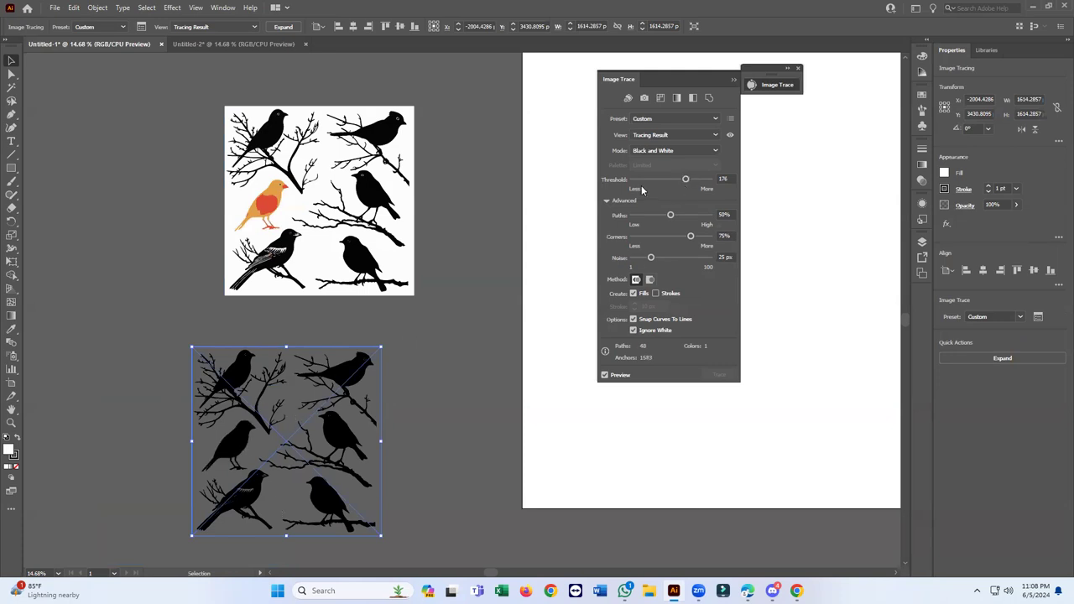
left_click(731, 79)
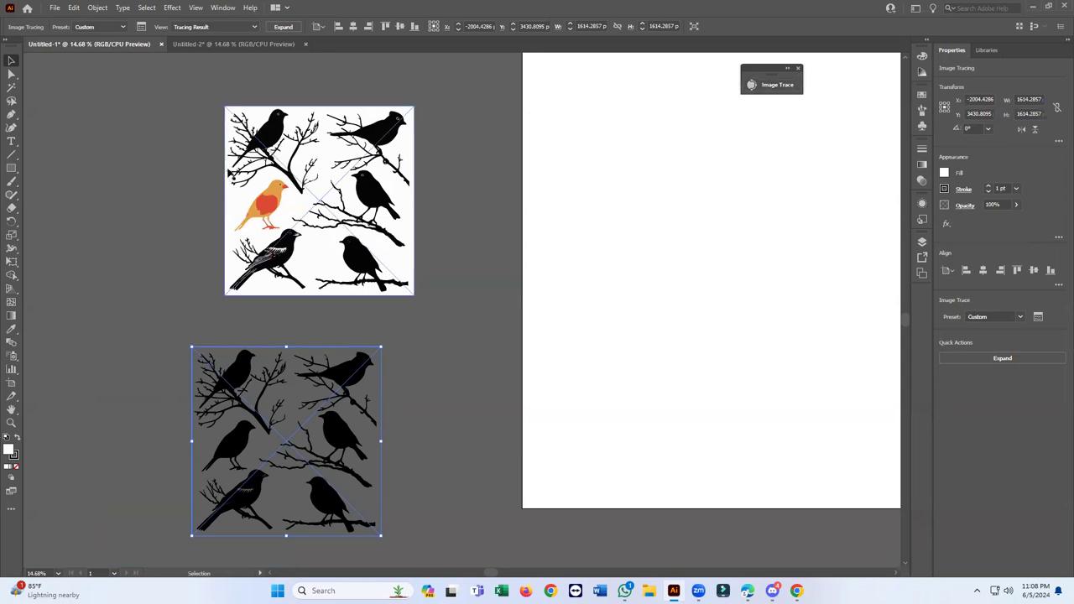
Step: Expand both traced bird images into editable vector shapes
key("ctrl+a")
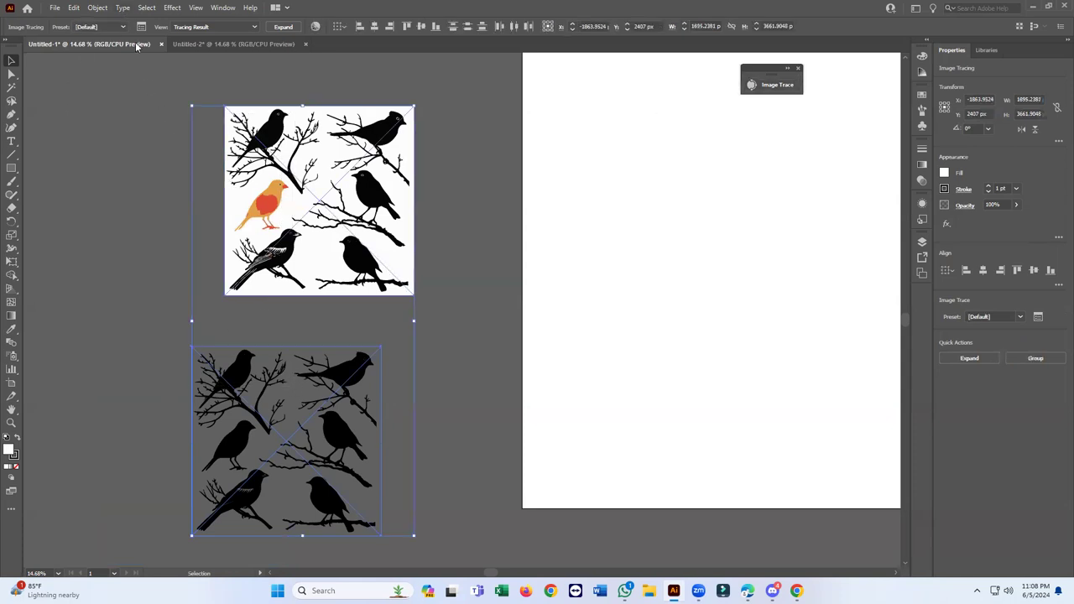
left_click(100, 7)
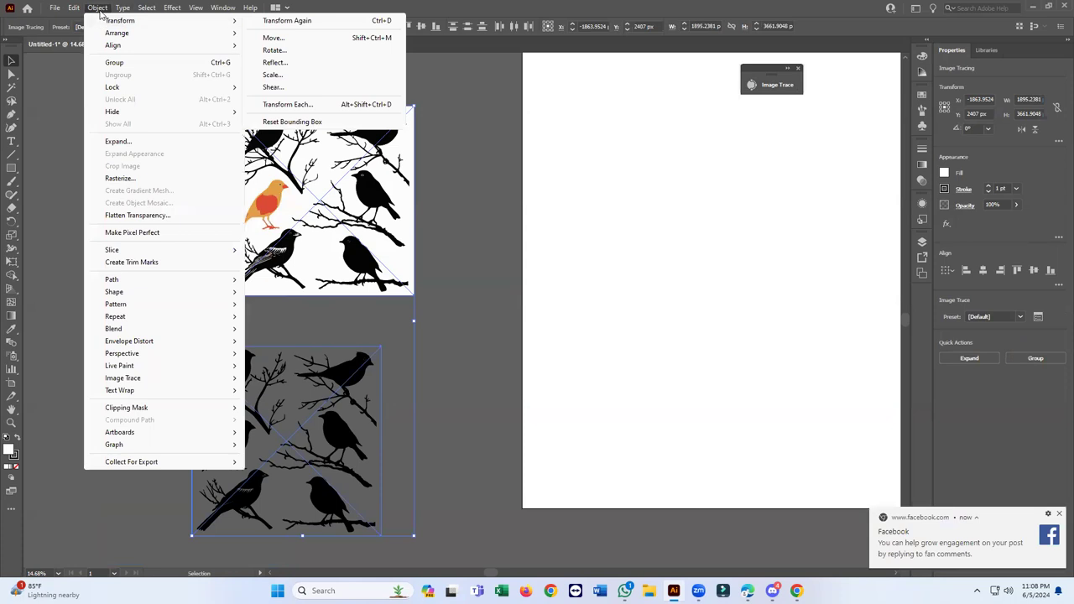
left_click(128, 141)
left_click(512, 355)
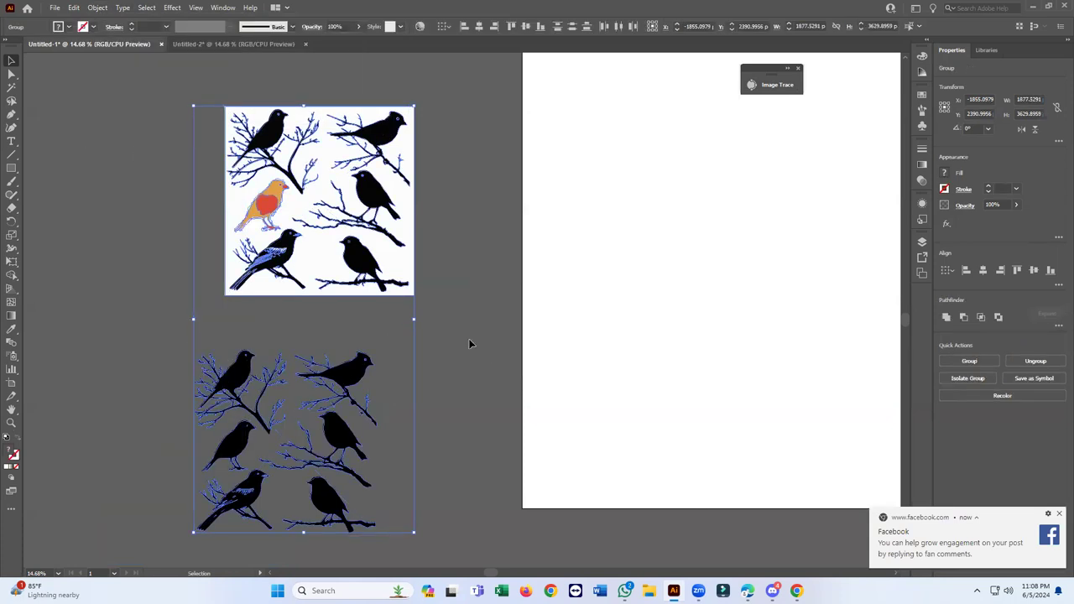
left_click(468, 338)
Step: Select all white areas of the upper coloured bird artwork with the Magic Wand and delete them
left_click(322, 273)
left_click(118, 196)
left_click(307, 227)
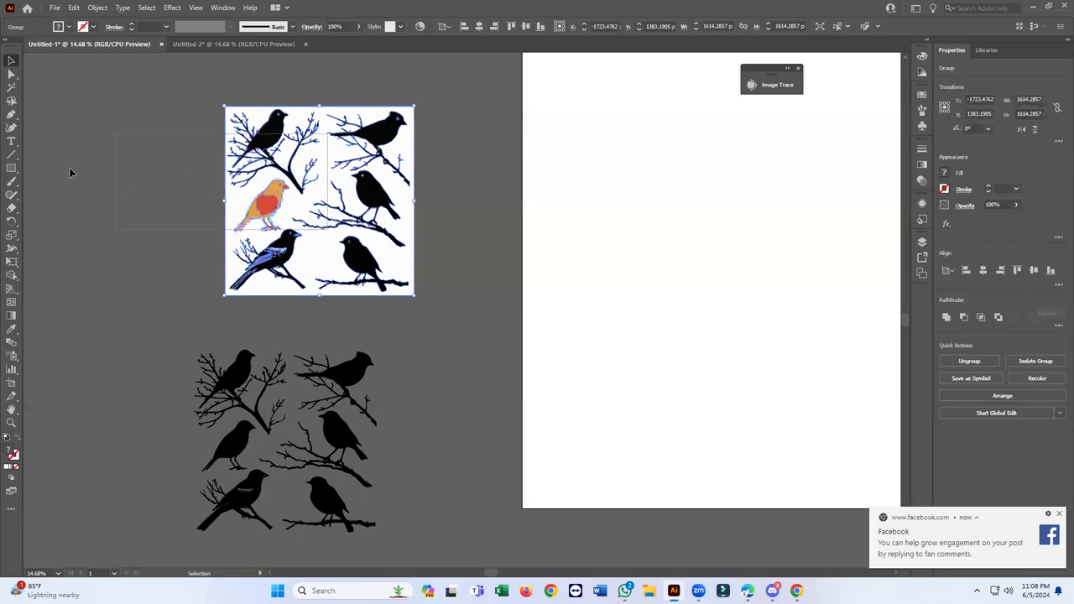
left_click(62, 108)
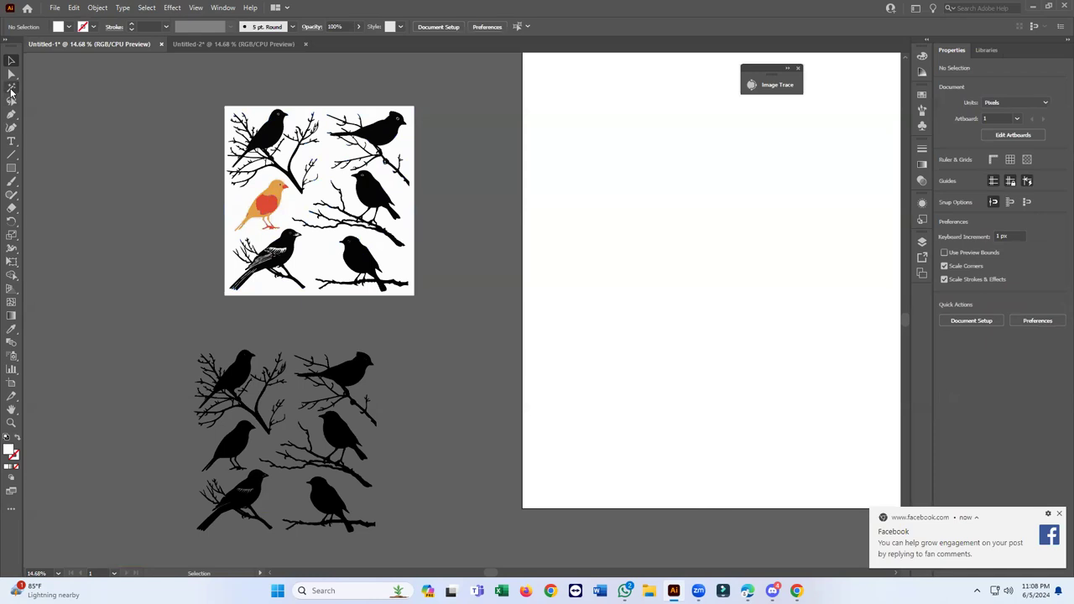
left_click(11, 89)
left_click(307, 244)
left_click(316, 255)
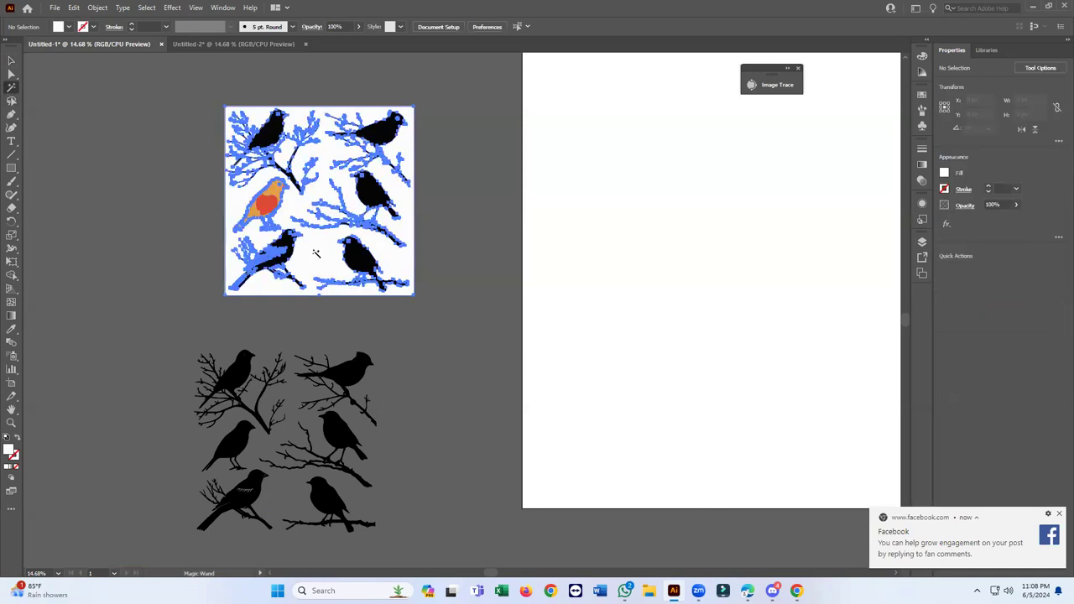
key("Delete")
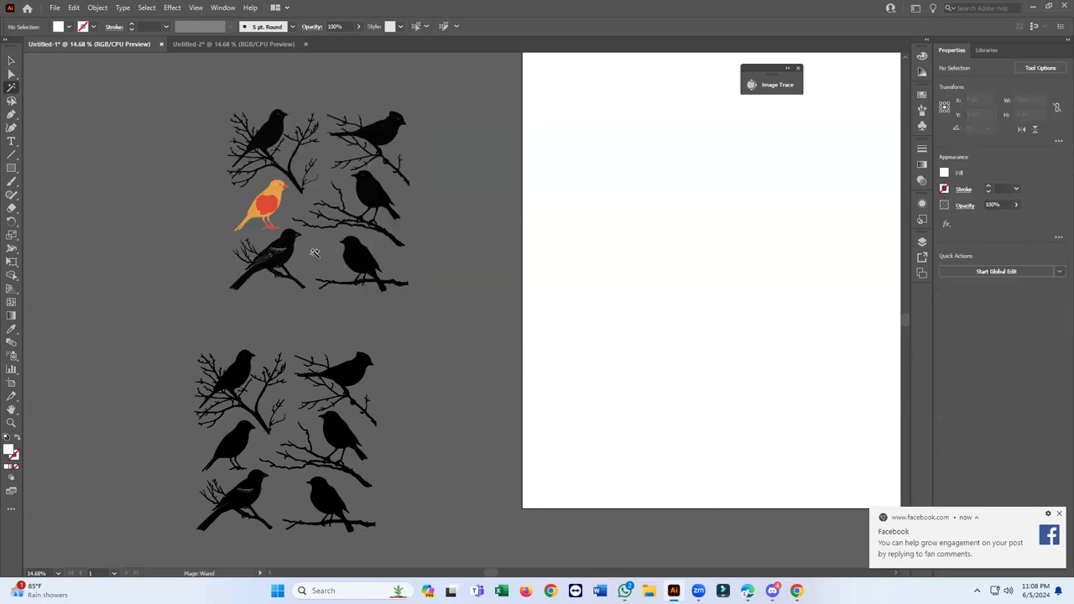
Step: Move the lower all-black bird group up beside the coloured group, on the side away from the artboard
left_click(10, 62)
scroll(251, 252, "down", 1)
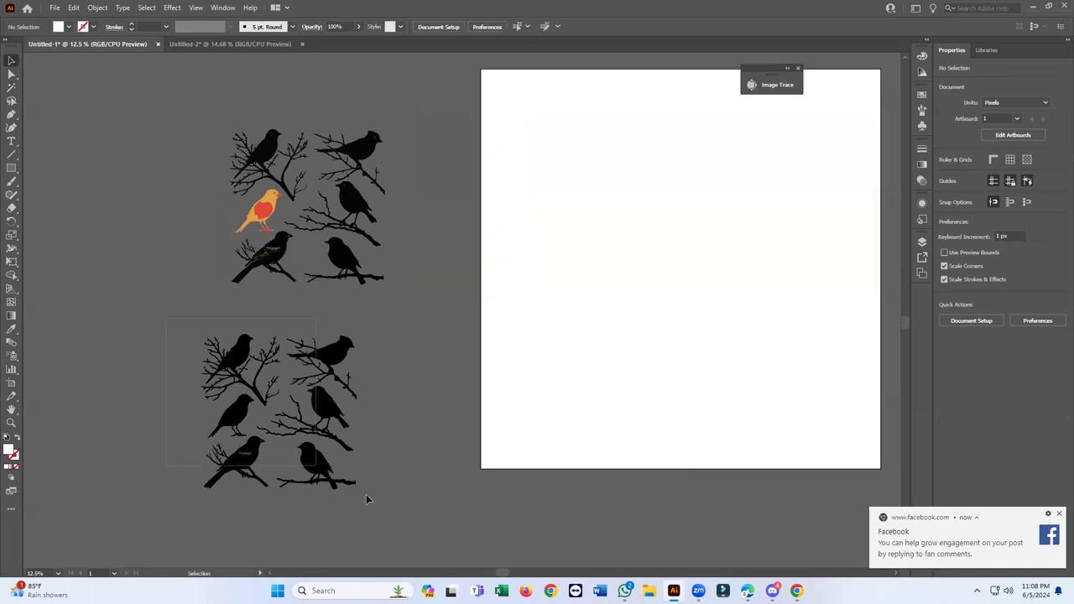
left_click(319, 462)
left_click_drag(319, 462, 156, 281)
left_click(302, 353)
left_click(270, 337)
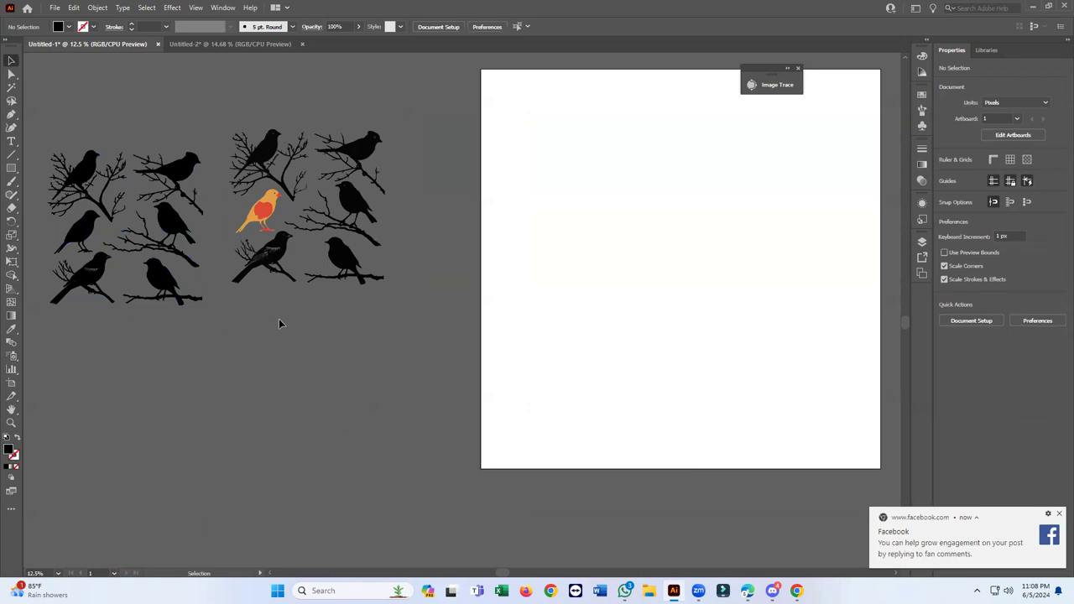
Step: Move the coloured bird group onto the artboard, centre it horizontally and vertically, and enlarge it to nearly fill the artboard
left_click_drag(232, 106, 427, 324)
left_click_drag(370, 252, 628, 280)
left_click_drag(732, 327, 470, 324)
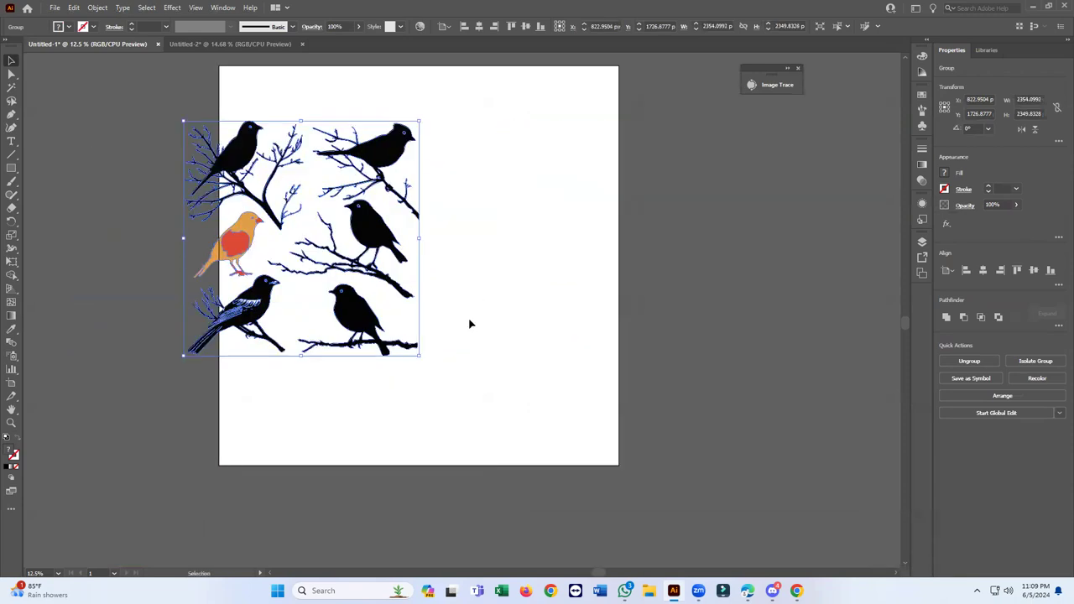
left_click(983, 270)
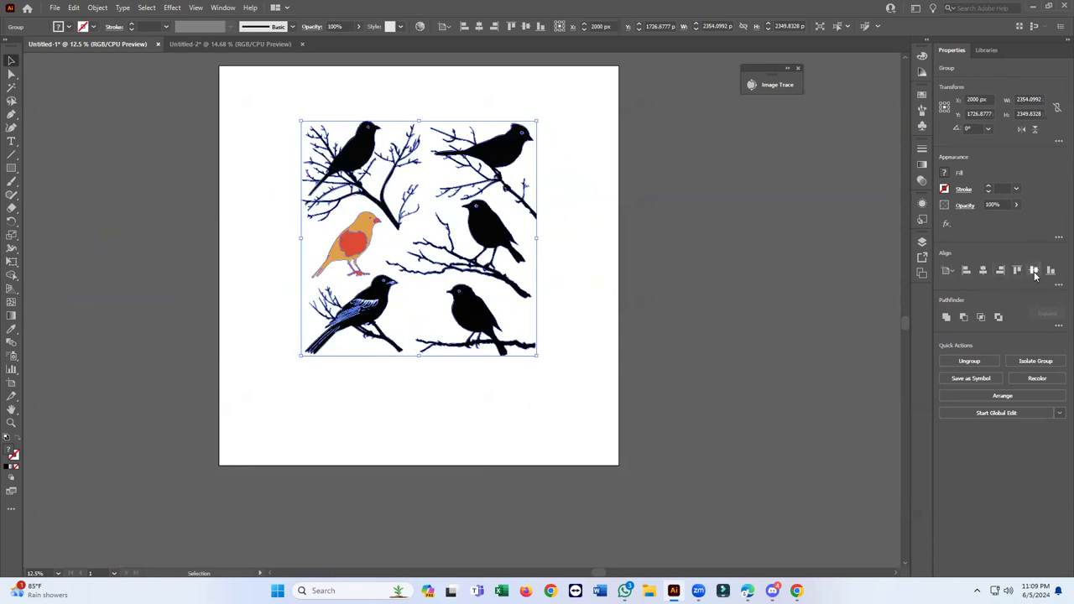
left_click(1034, 270)
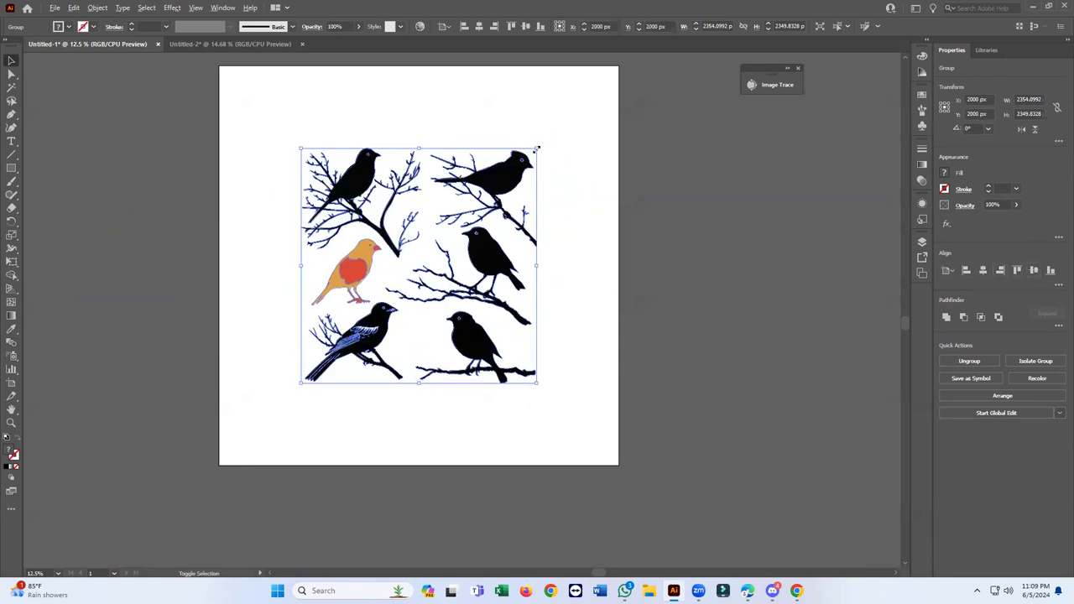
left_click_drag(538, 148, 629, 79)
left_click(642, 188)
Step: Delete the all-black bird group beside the artboard and check the whole canvas for stray objects
key("ctrl+minus")
key("ctrl+minus")
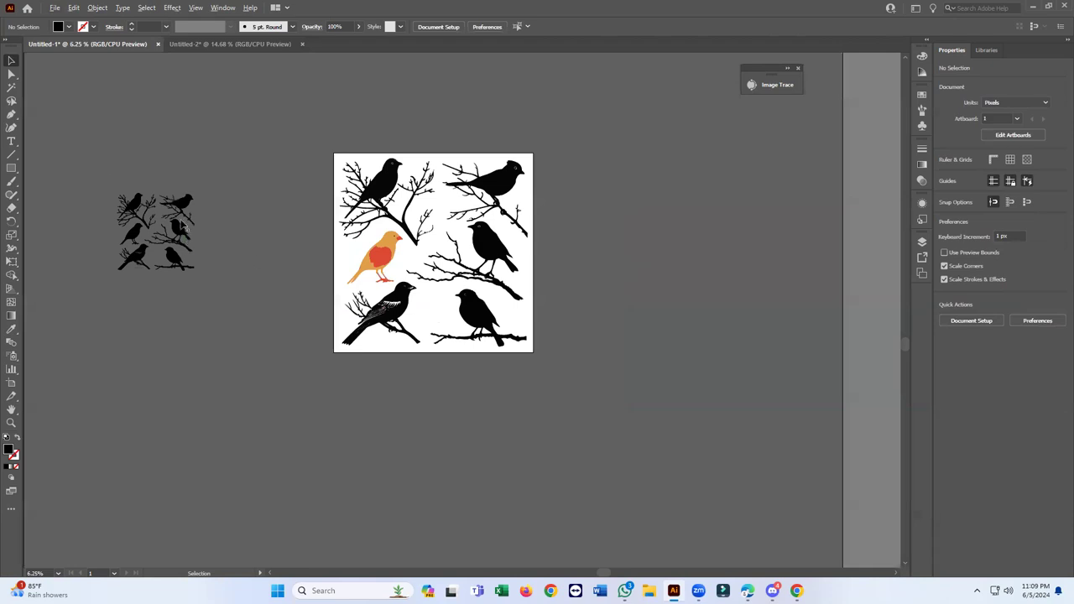
key("ctrl+a")
key("Delete")
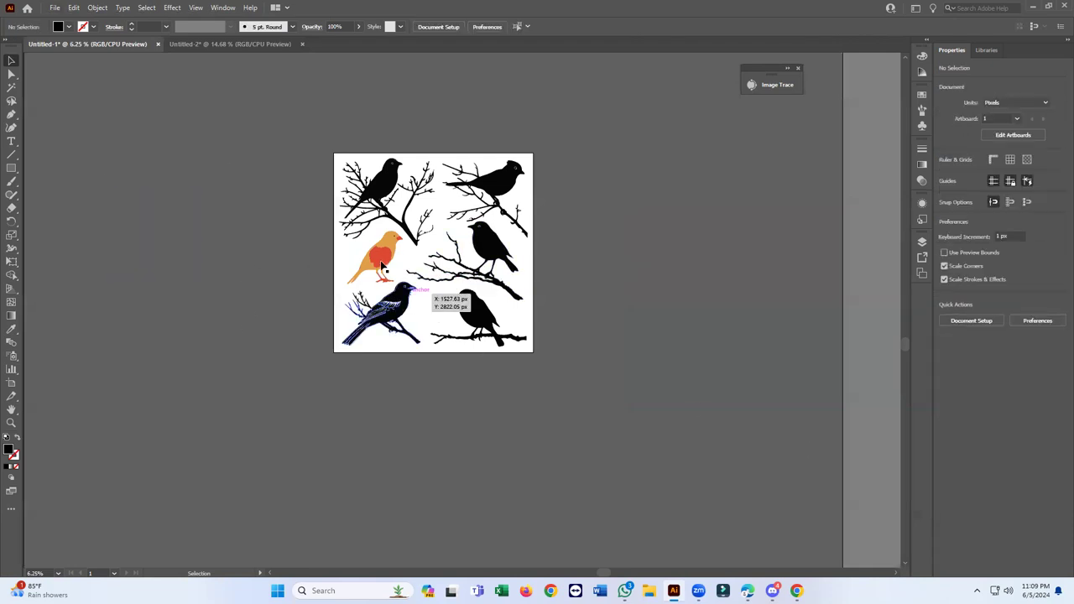
key("ctrl+a")
left_click(653, 415)
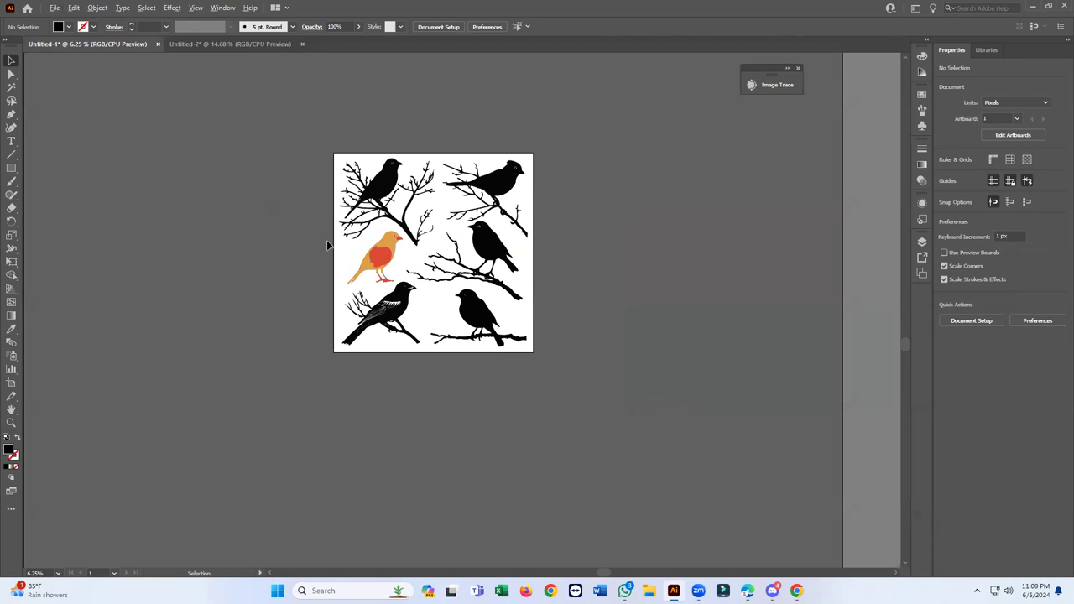
key("ctrl+minus")
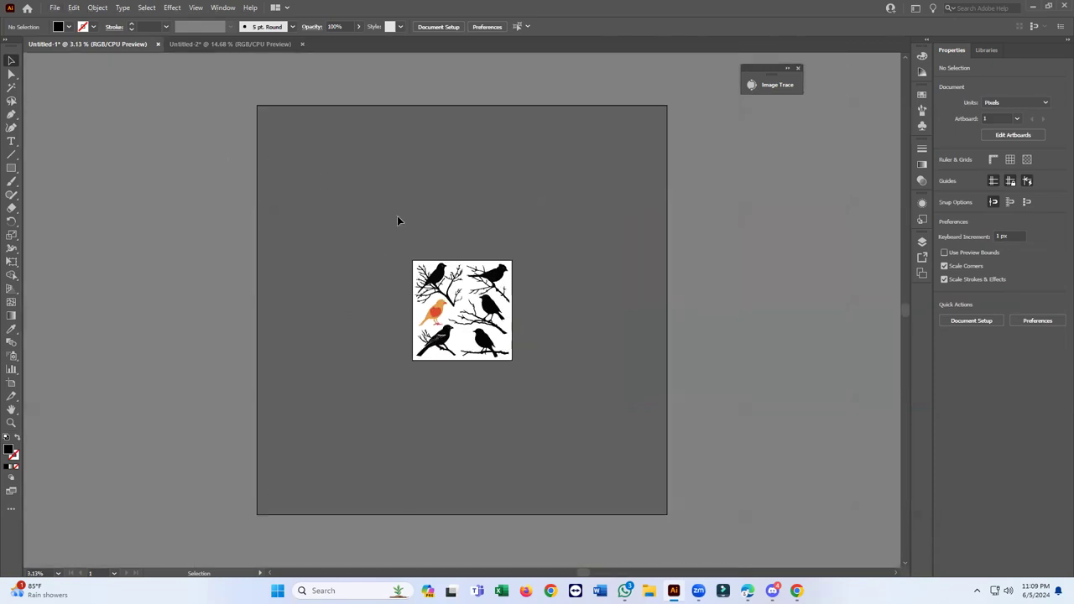
key("ctrl+a")
left_click(520, 506)
Step: Start saving a copy of the document on the computer, in New folder on the Desktop
left_click(53, 8)
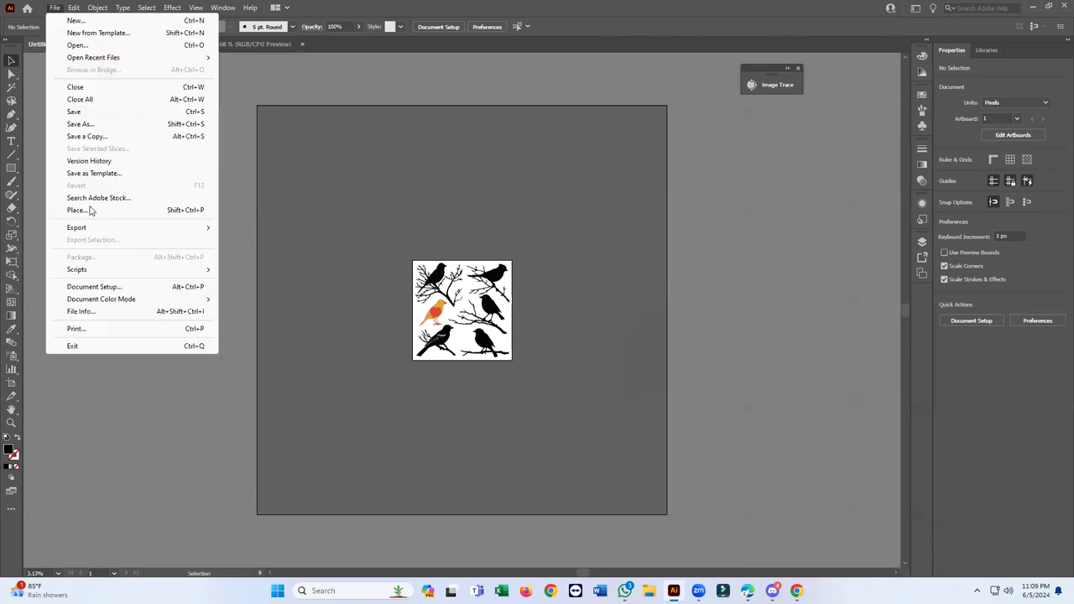
left_click(81, 124)
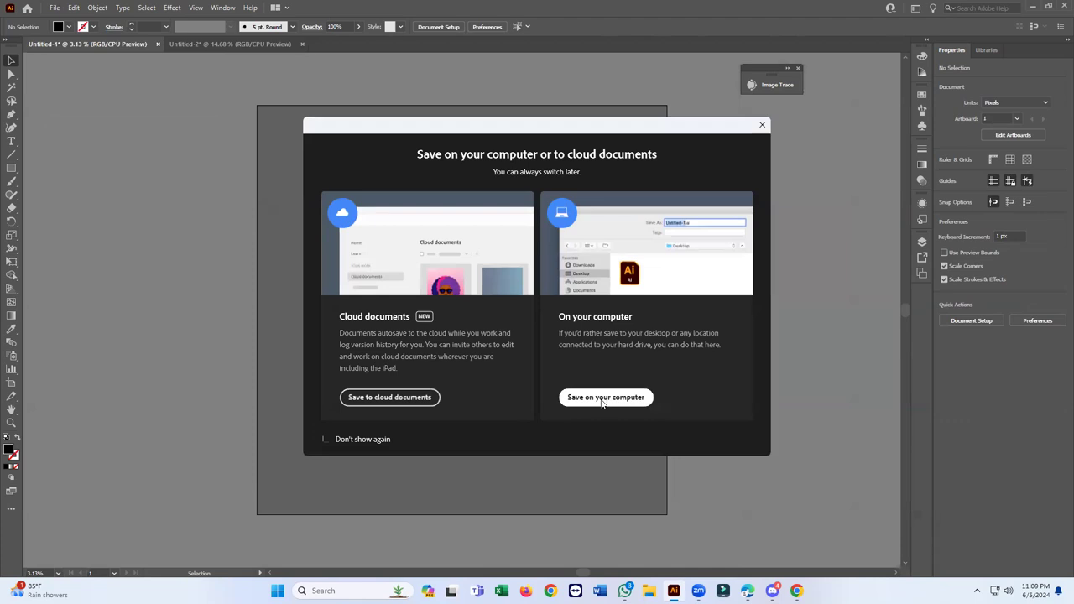
left_click(606, 398)
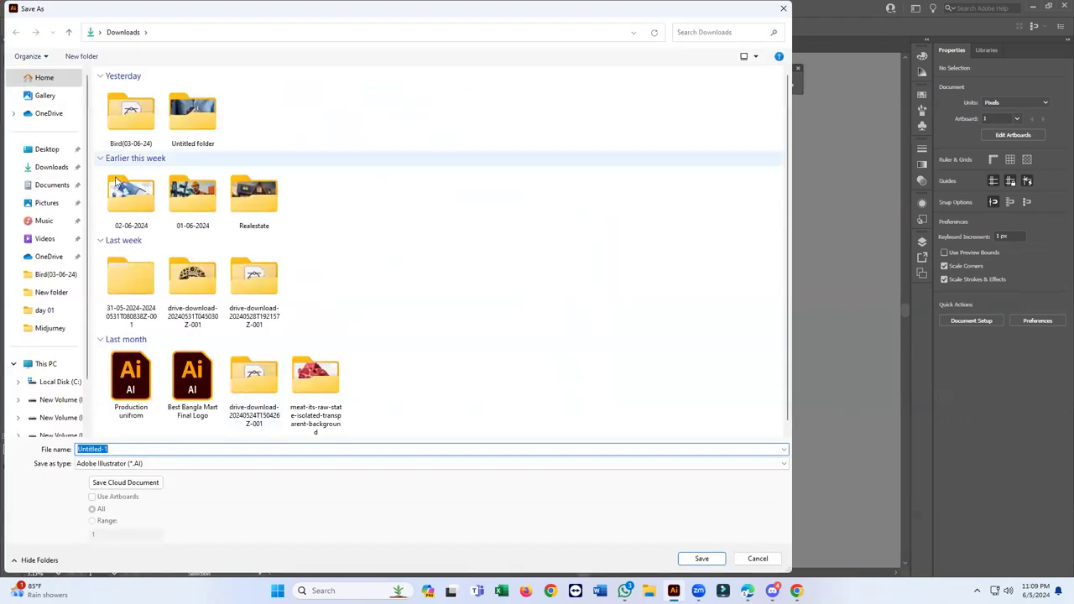
left_click(47, 149)
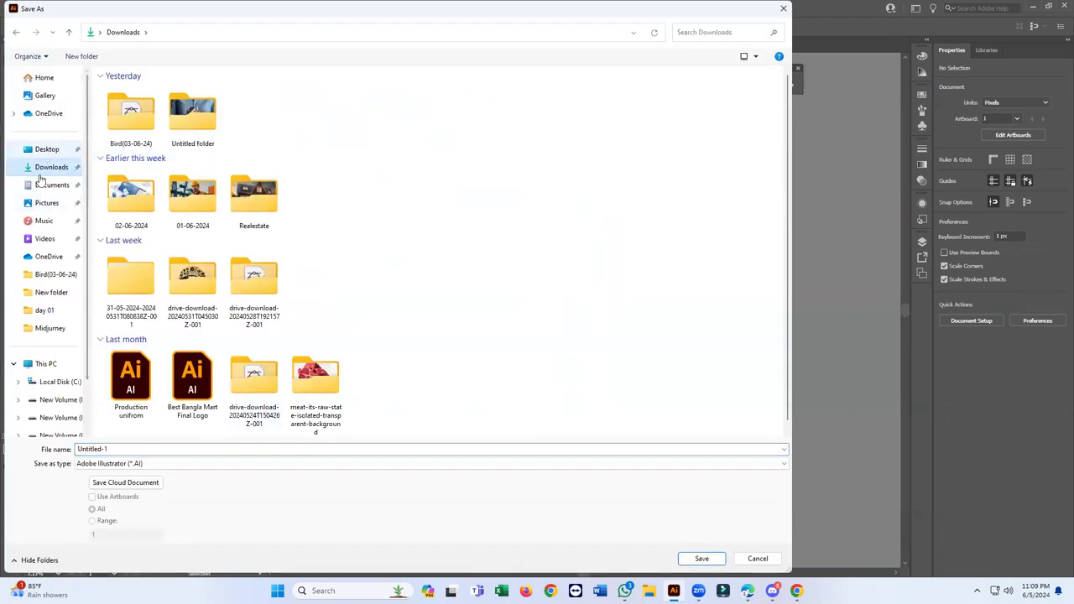
double_click(445, 114)
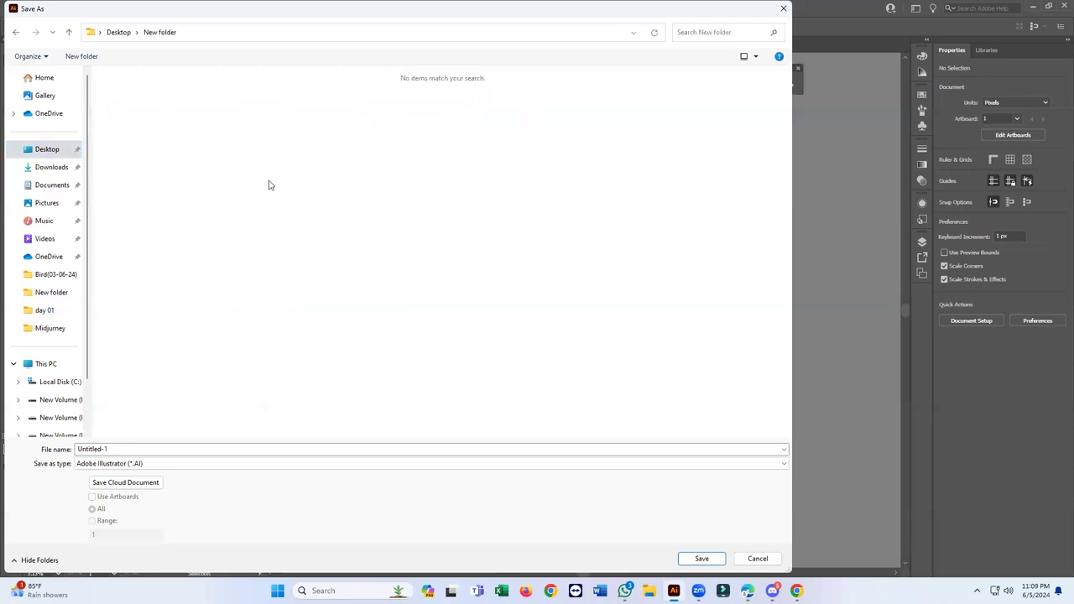
Step: Name the file Bird010 and save it in Illustrator EPS format
left_click(157, 448)
type("Bird")
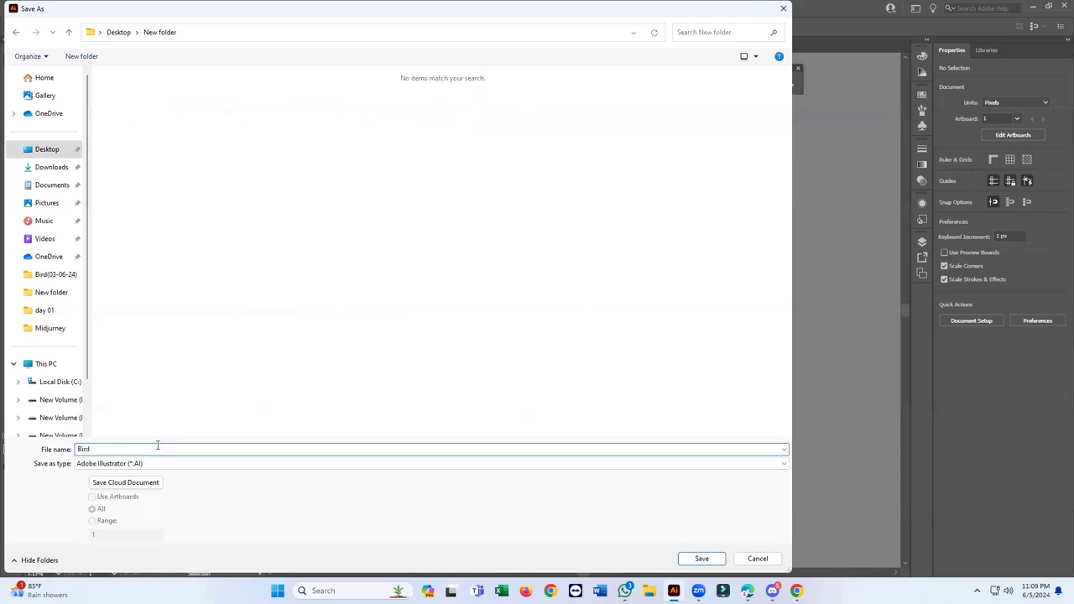
key("BackSpace")
type("01")
type("0")
left_click(152, 466)
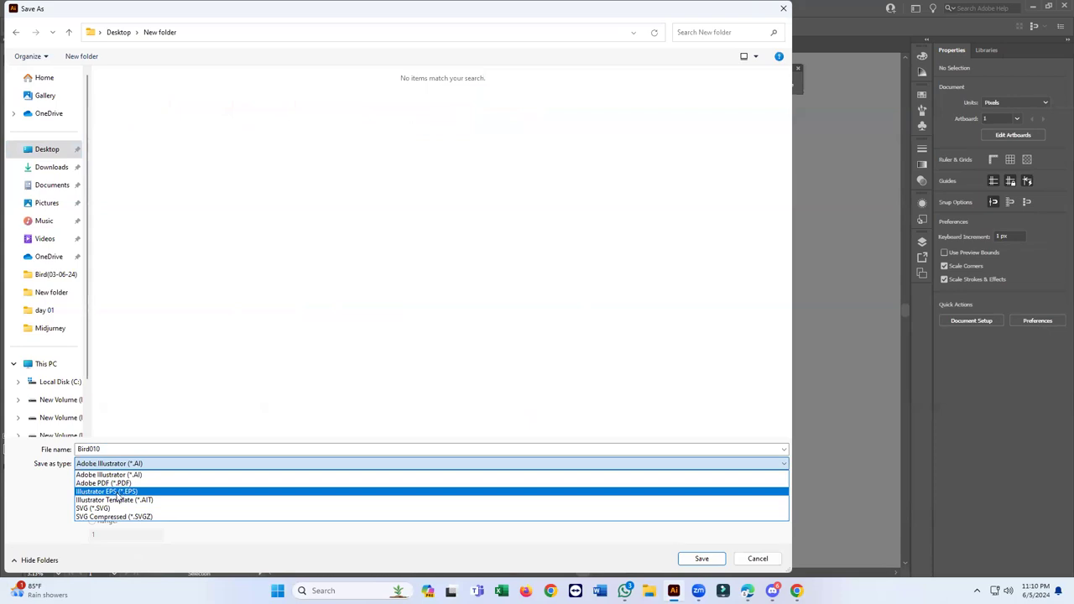
left_click(252, 468)
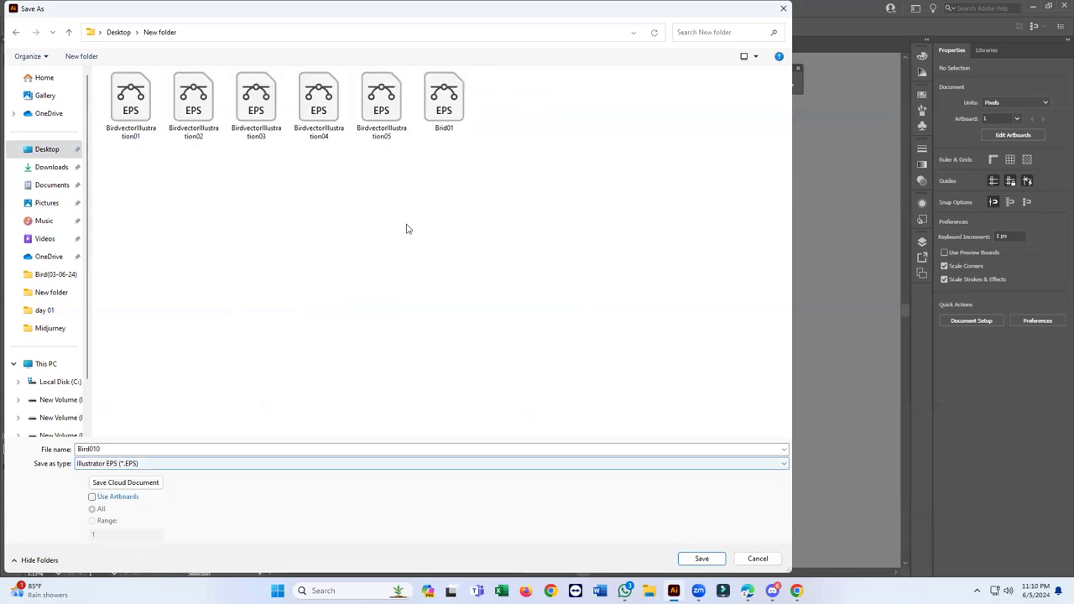
left_click(704, 560)
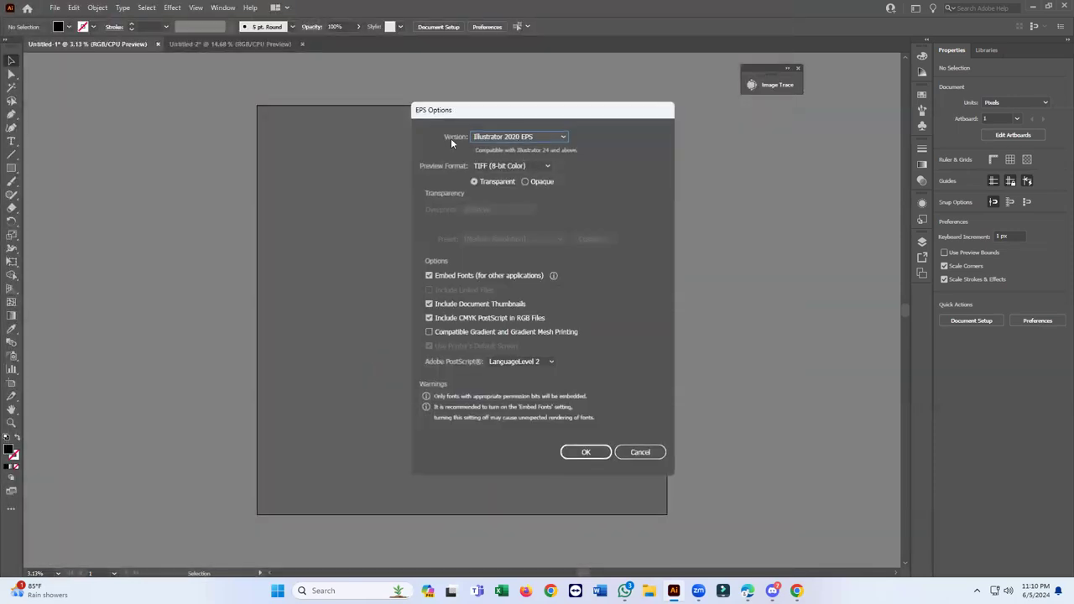
Step: Set the EPS version to Illustrator 10 EPS and accept the older-format notice with Don't Show Again chosen
left_click(537, 136)
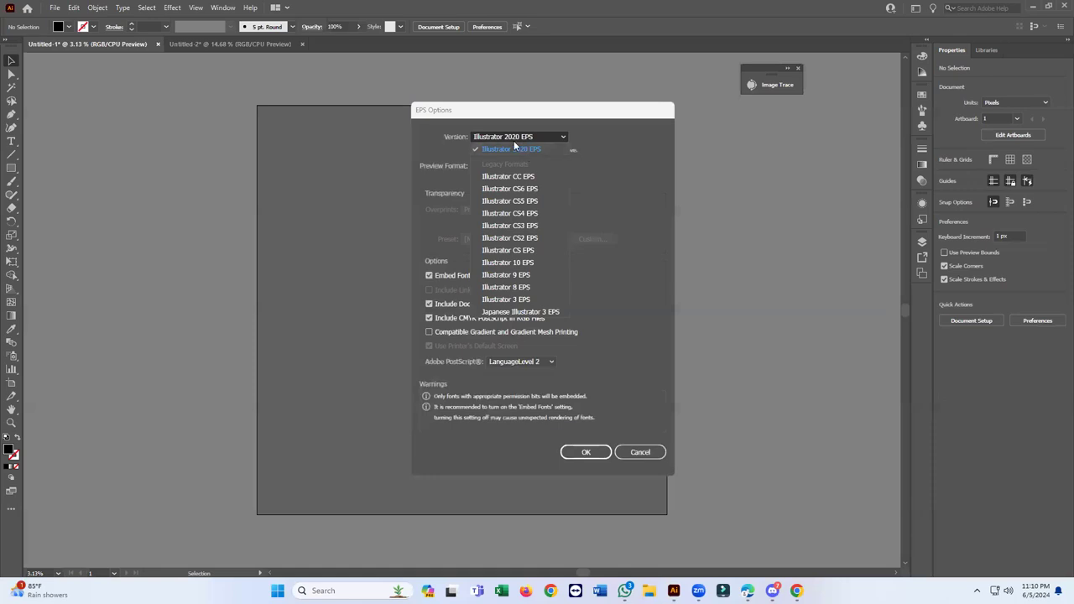
left_click(521, 263)
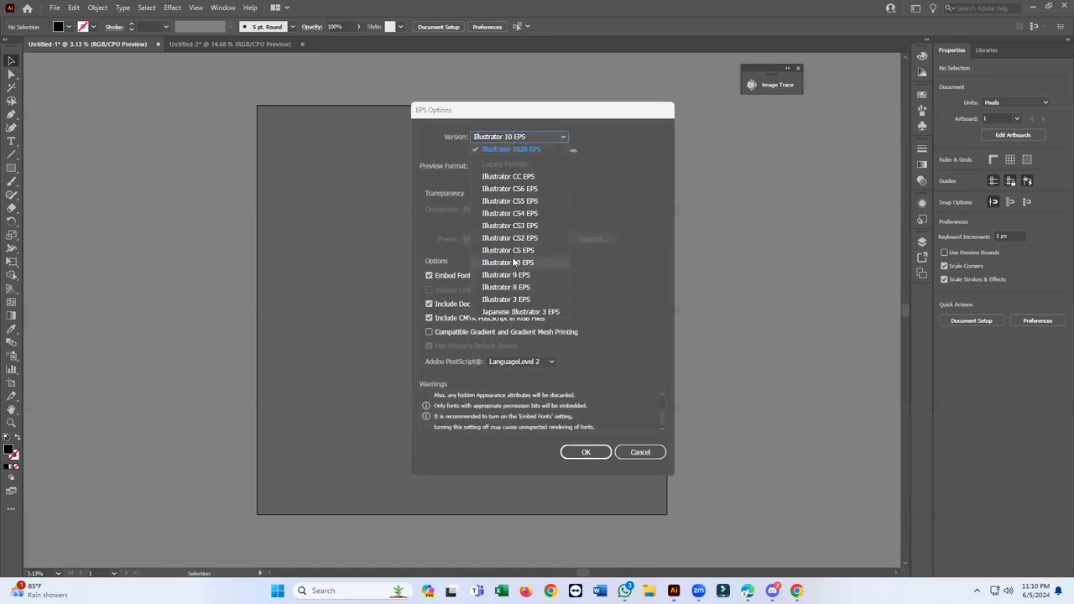
left_click(526, 140)
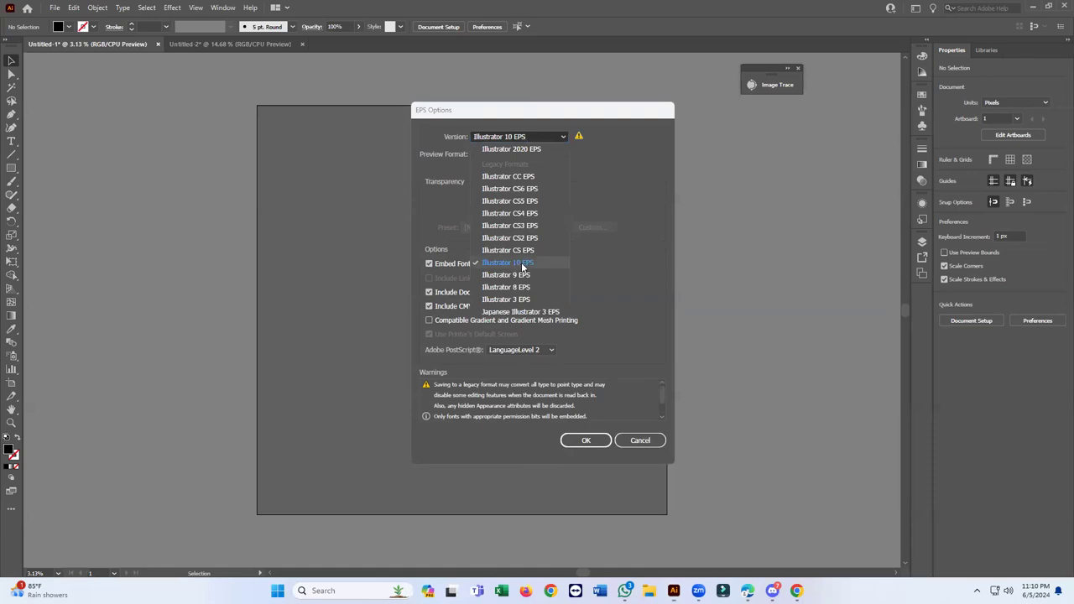
left_click(531, 264)
left_click(588, 440)
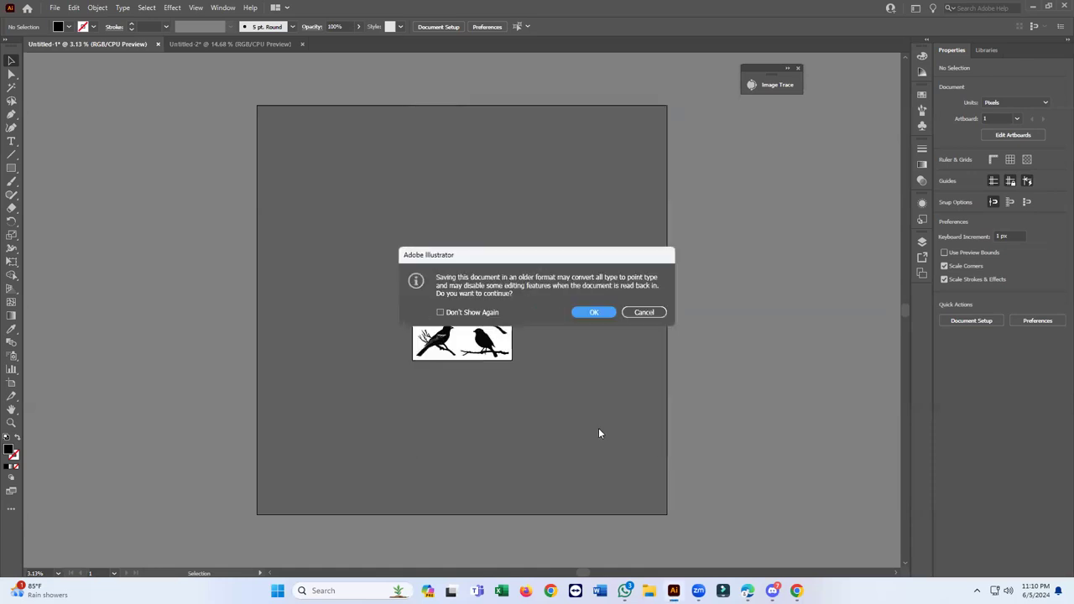
left_click(457, 314)
left_click(593, 312)
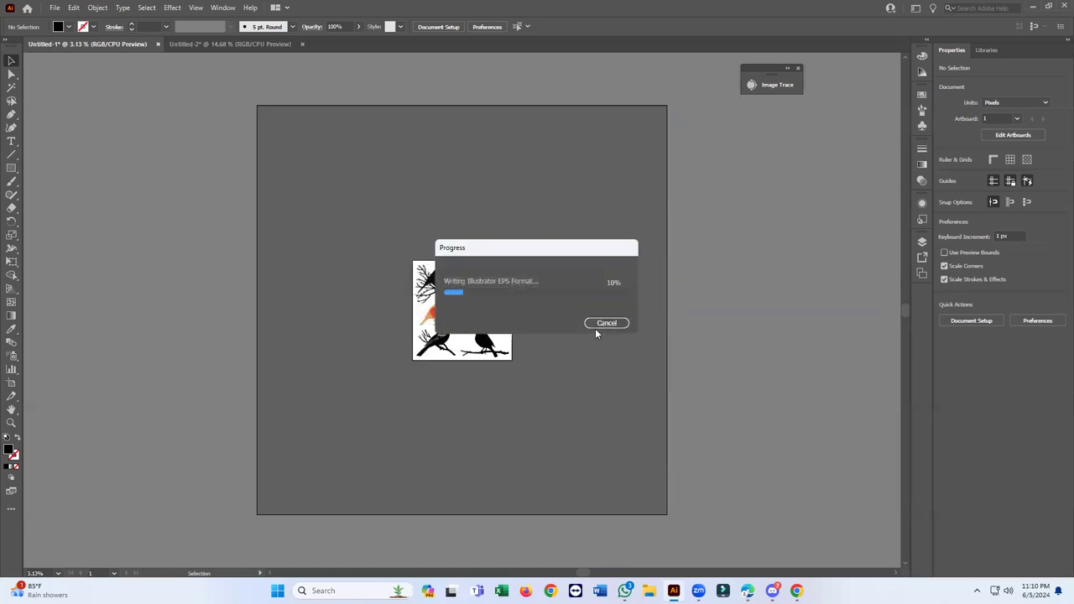
Step: Export the artwork with Save for Web using the PNG-8 128 Dithered preset, saving it as Bird010 in New folder on the Desktop
left_click(62, 8)
mouse_move(102, 230)
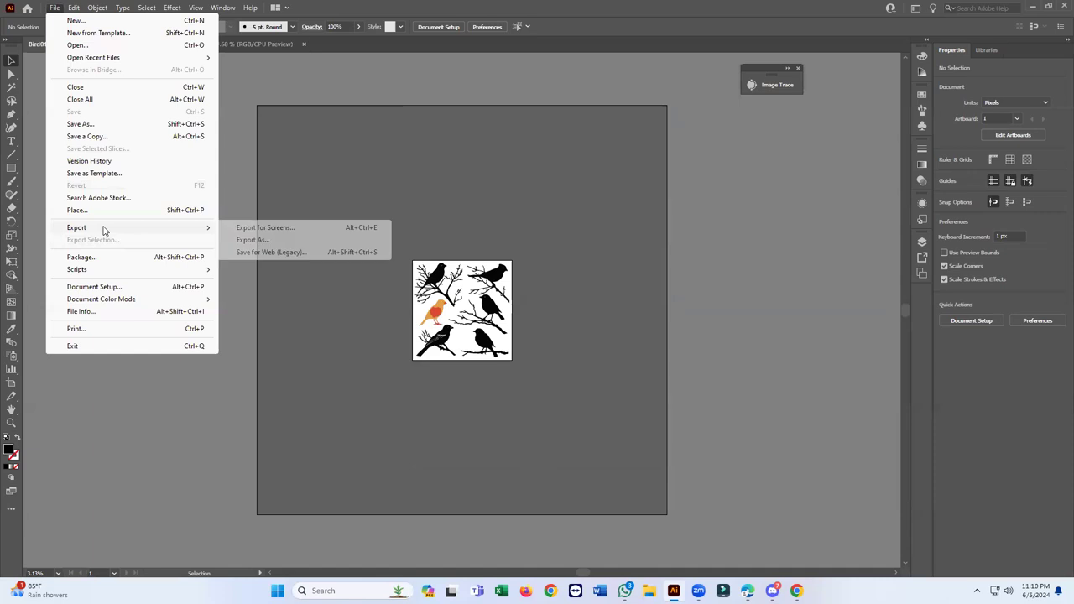
left_click(254, 251)
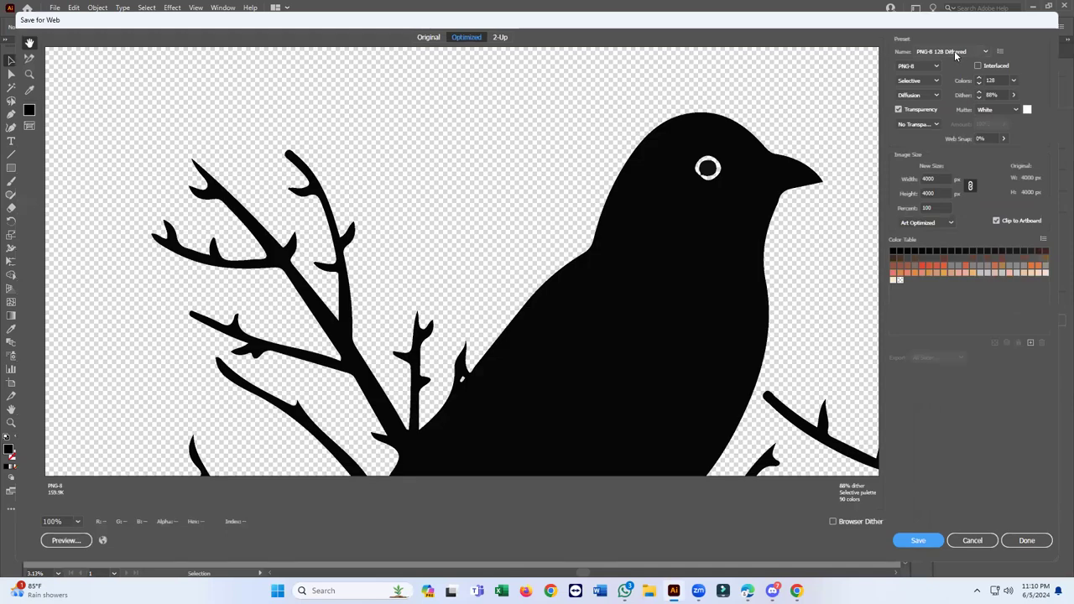
left_click(956, 51)
left_click(638, 330)
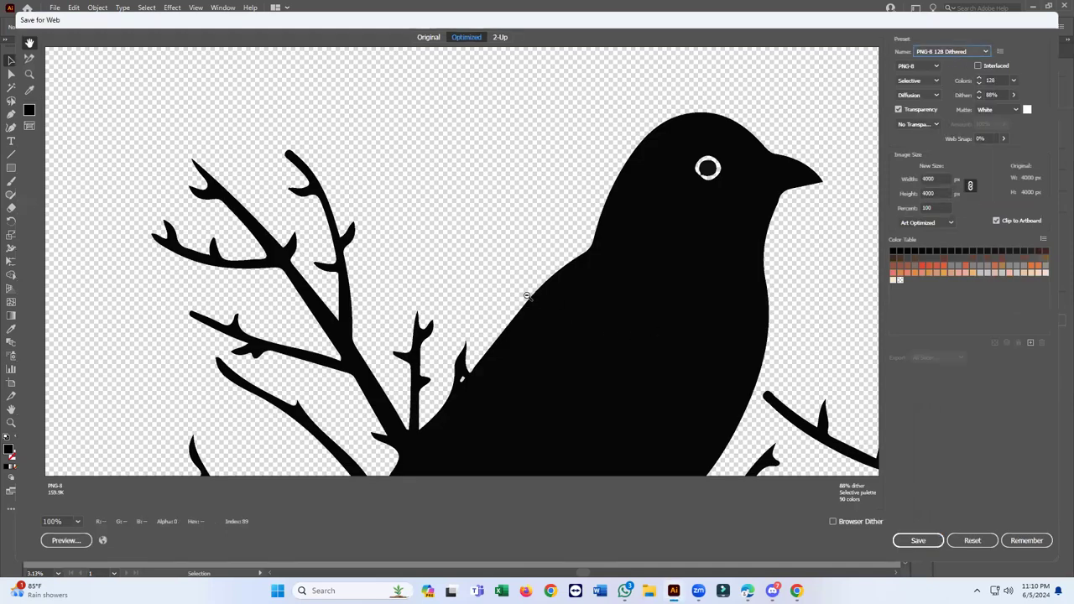
scroll(525, 296, "down", 3)
scroll(487, 295, "down", 3)
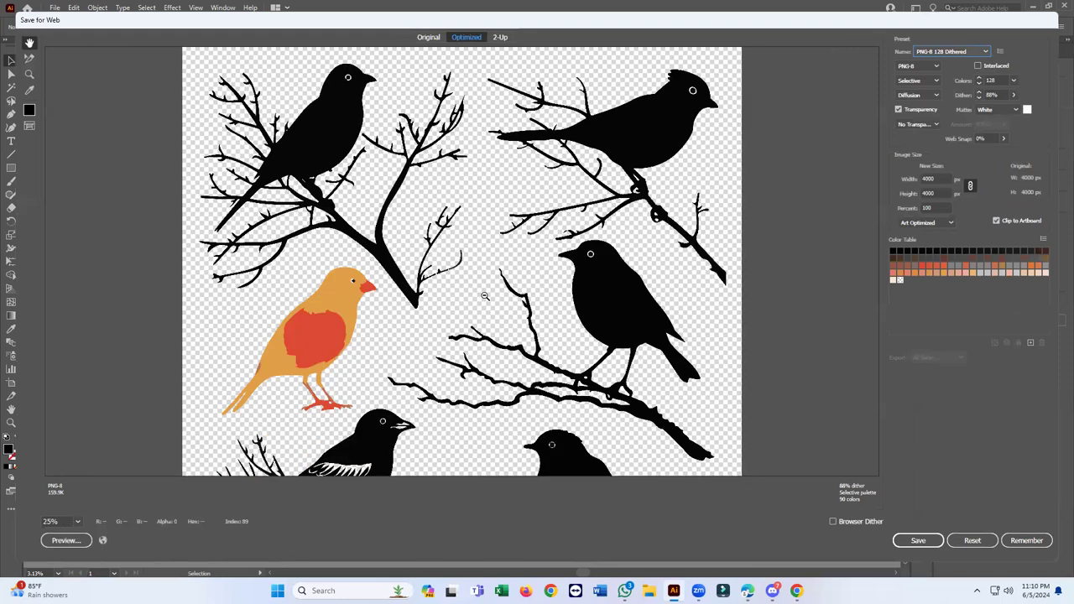
left_click(915, 541)
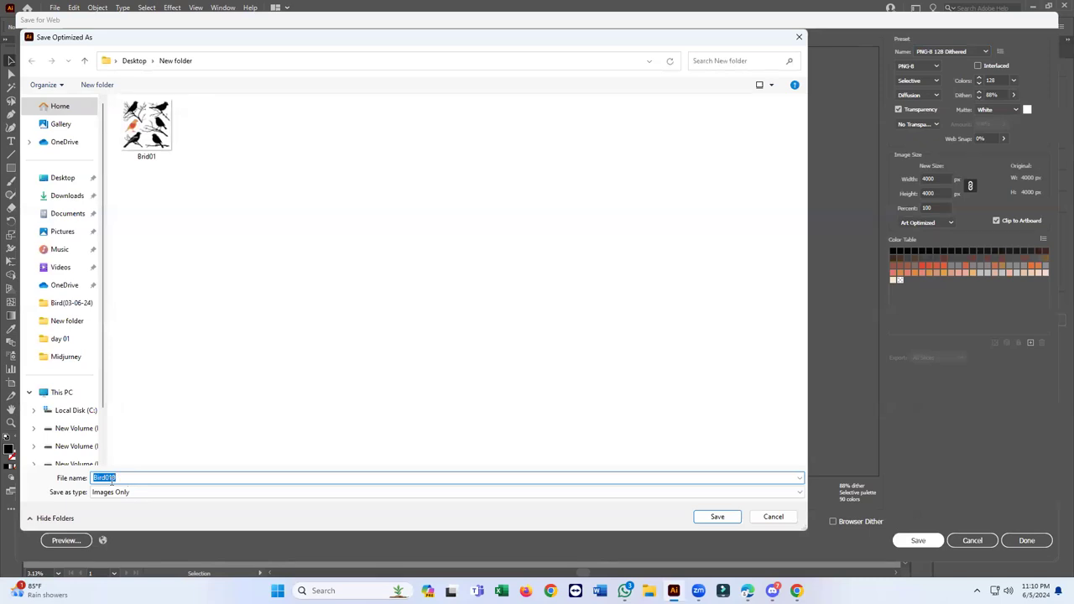
left_click(718, 517)
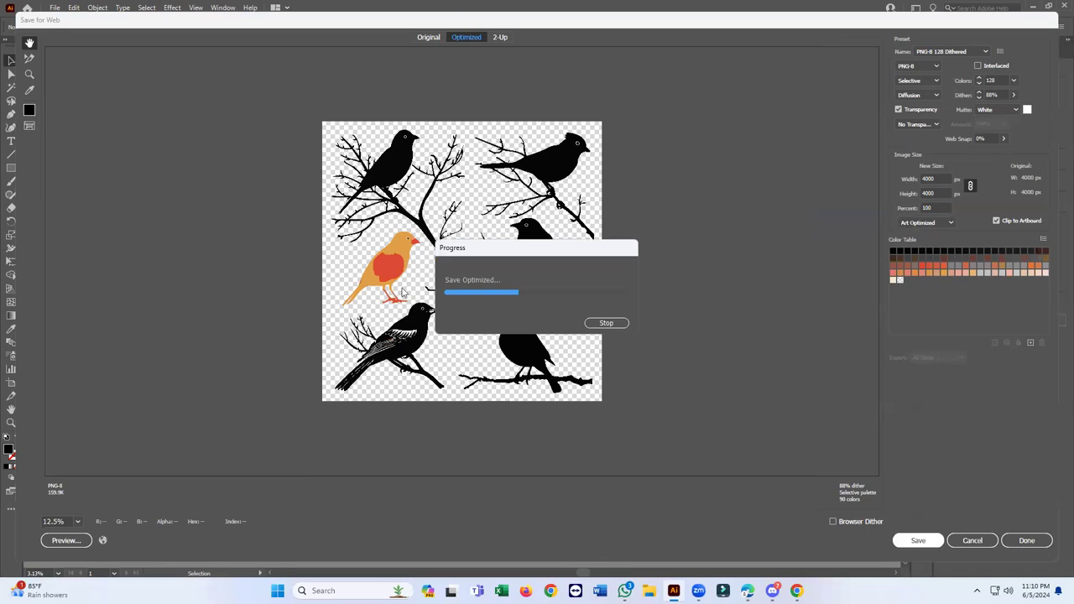
Step: Export the artwork with Save for Web using the JPEG High preset, saving it as Bird010 in the same New folder
left_click(54, 8)
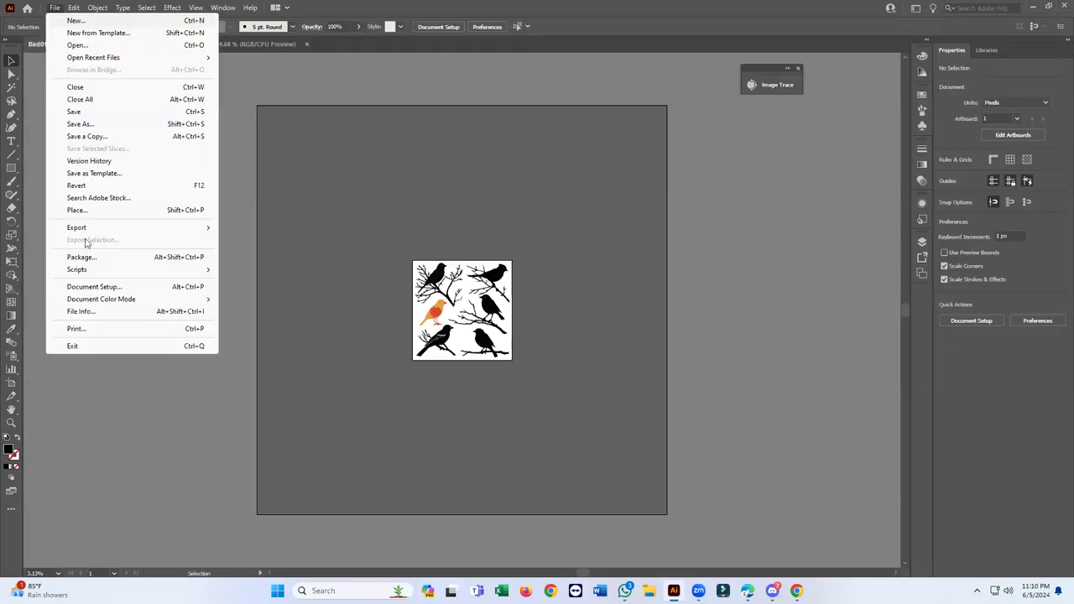
mouse_move(87, 228)
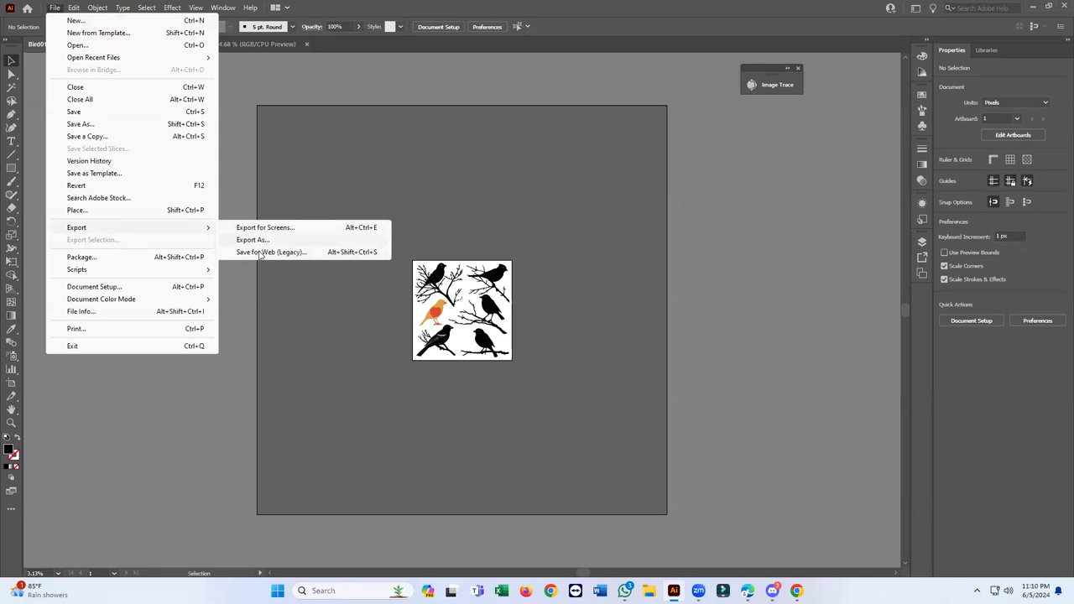
left_click(267, 252)
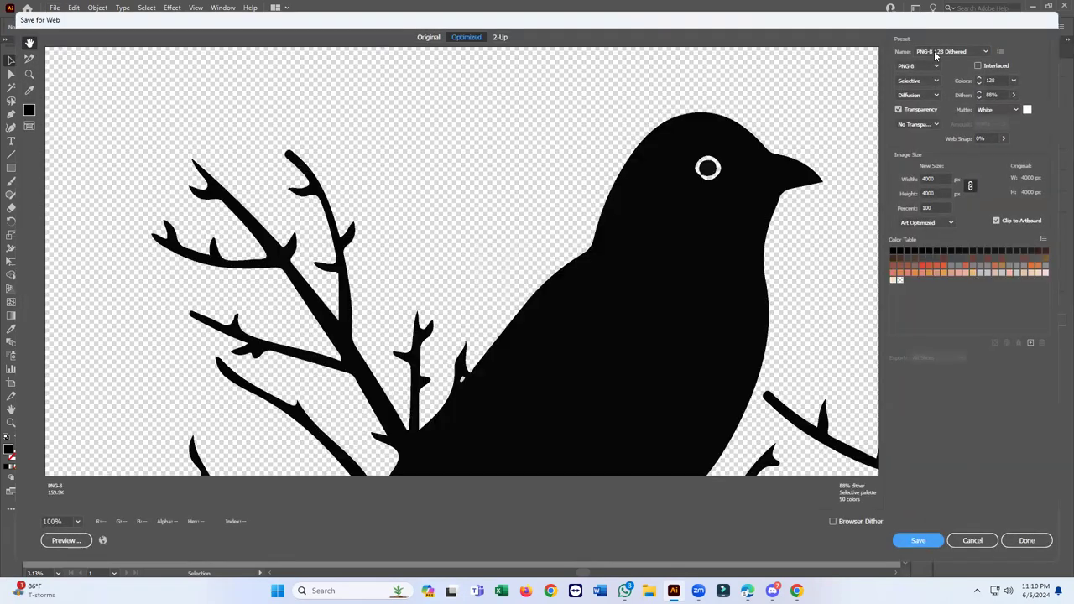
left_click(935, 50)
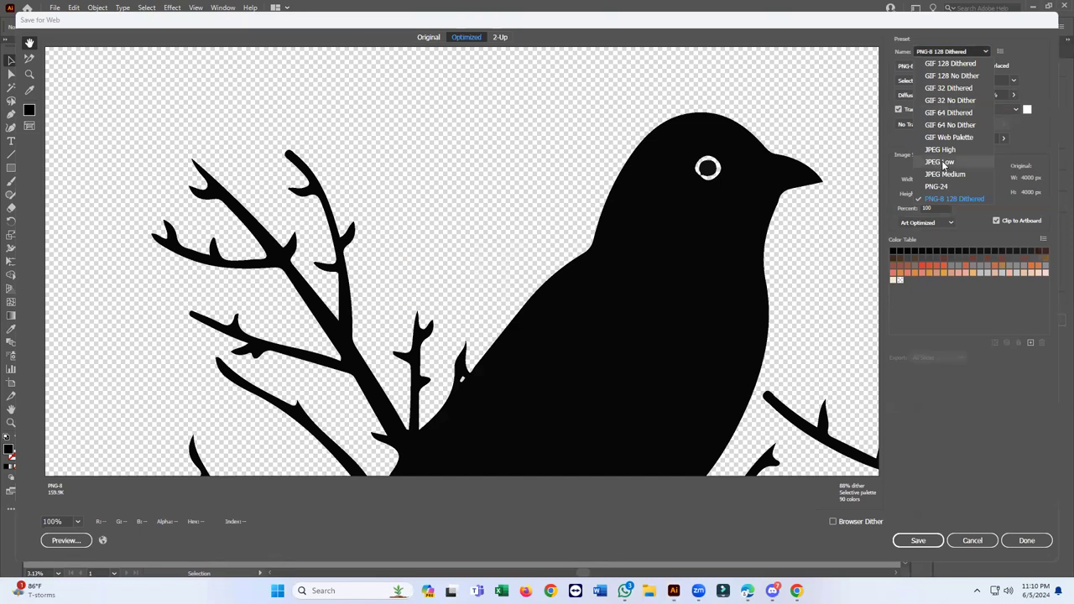
left_click(944, 151)
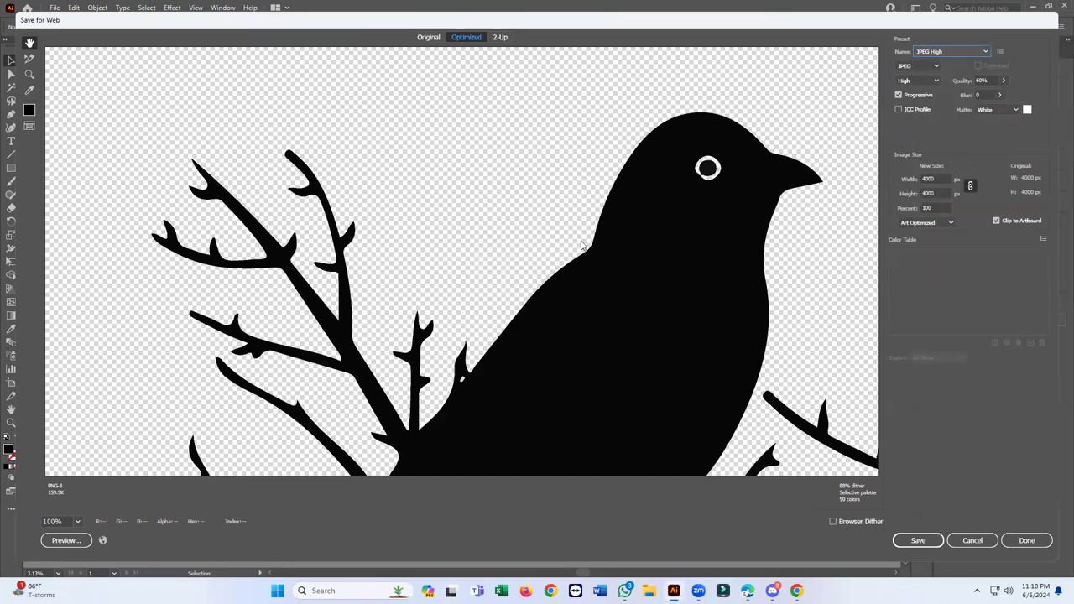
scroll(449, 252, "down", 4)
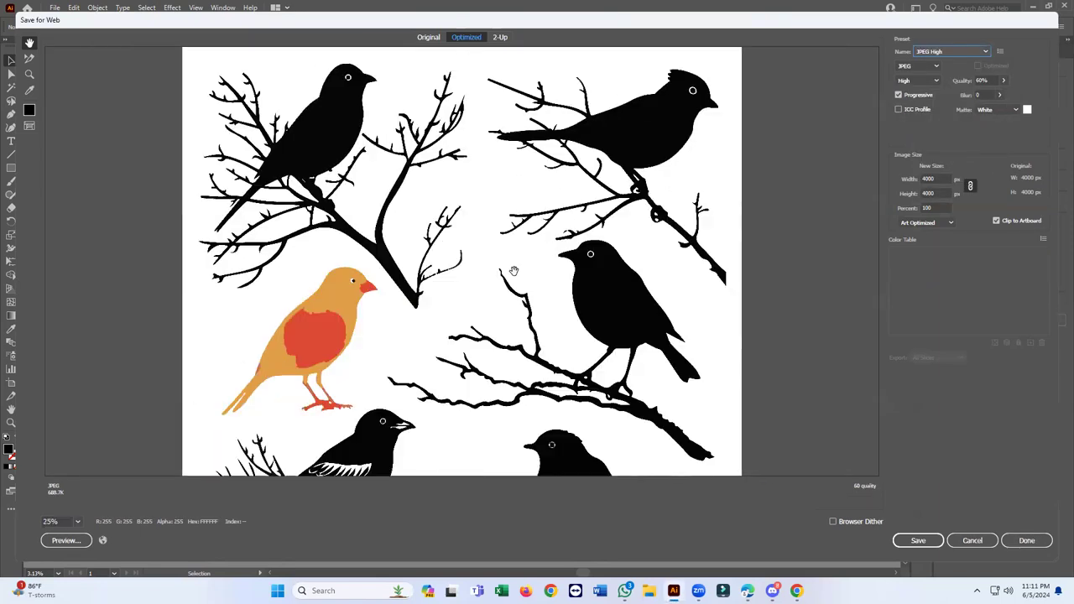
left_click(920, 541)
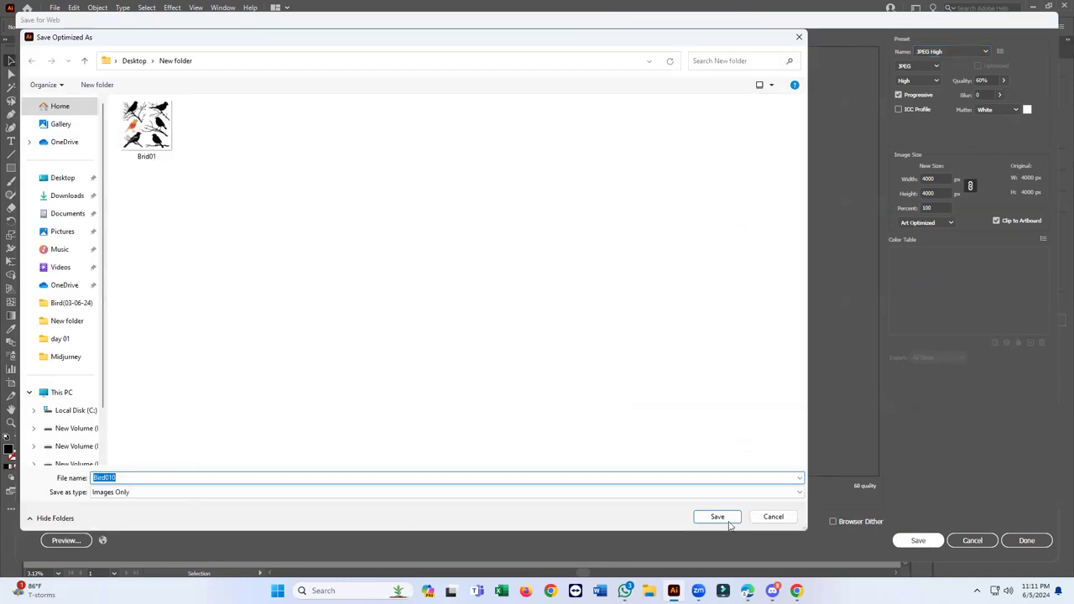
left_click(718, 517)
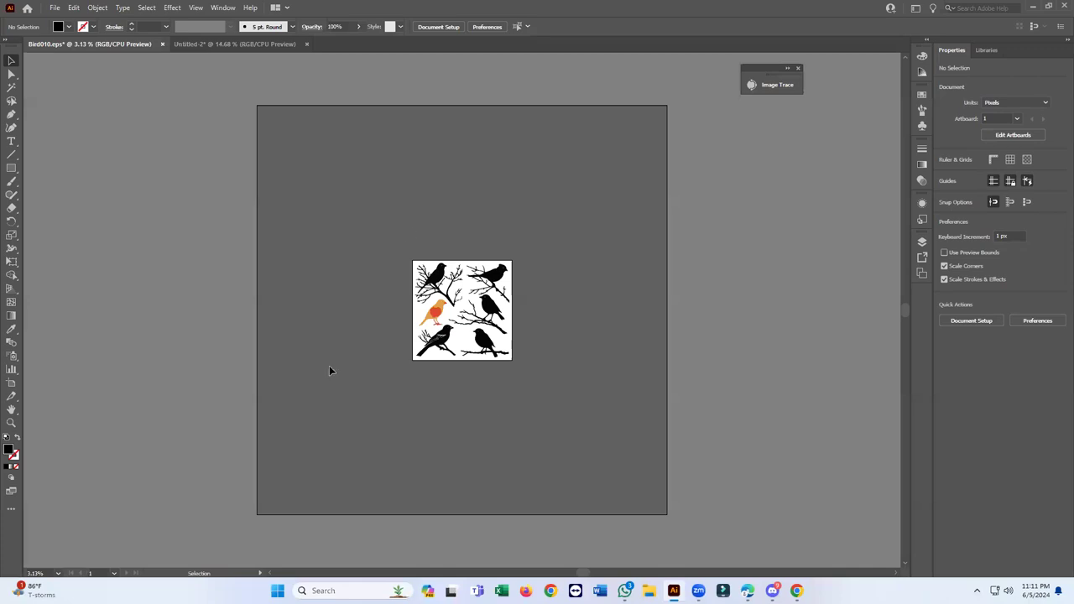
Step: Switch to File Explorer and open New folder on the Desktop
left_click(235, 47)
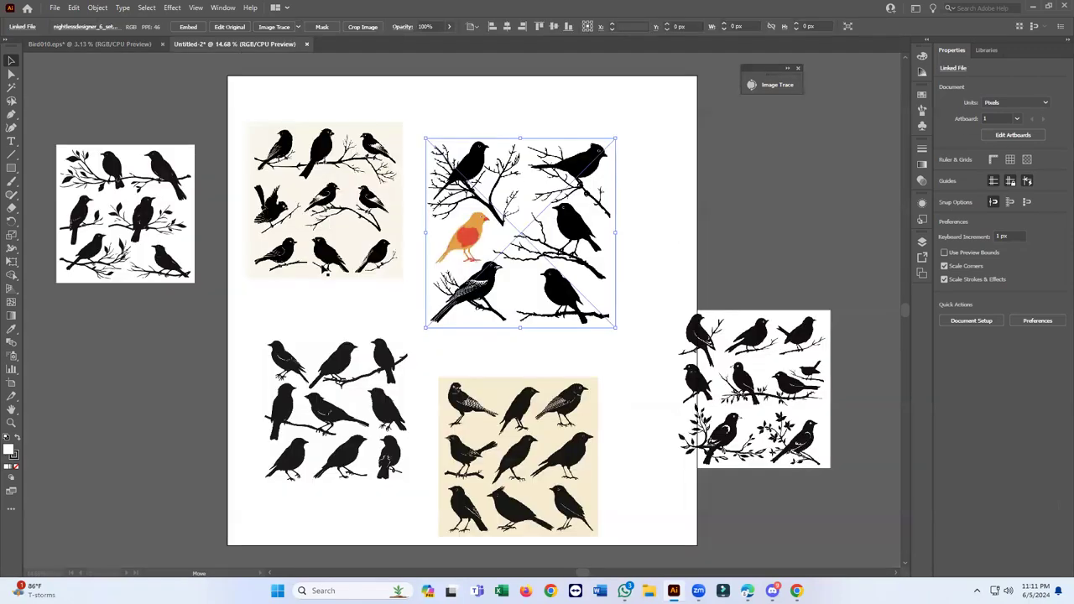
left_click(92, 45)
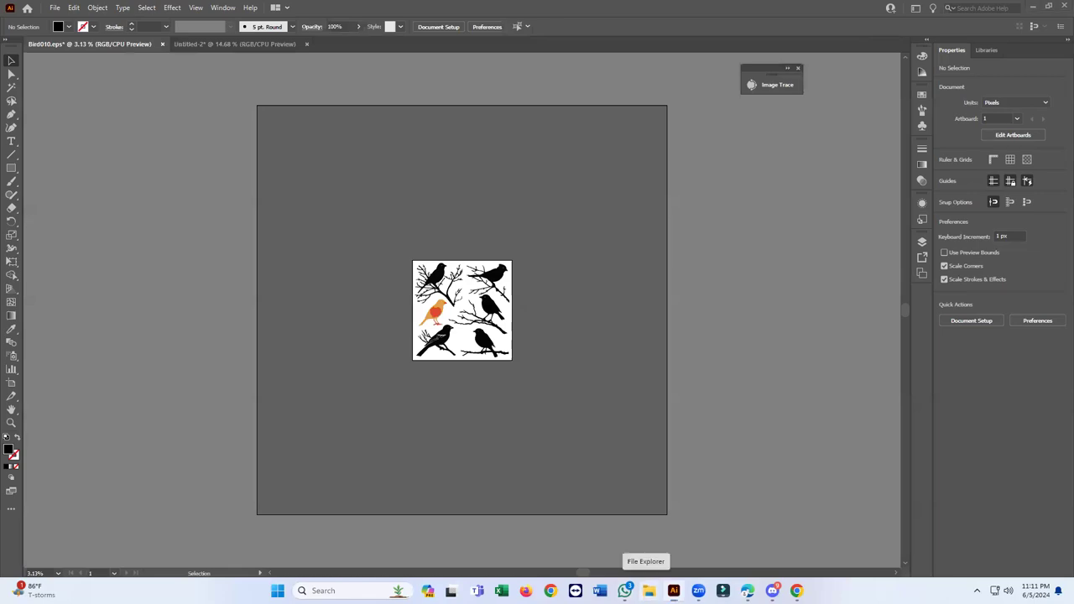
left_click(649, 591)
left_click(55, 162)
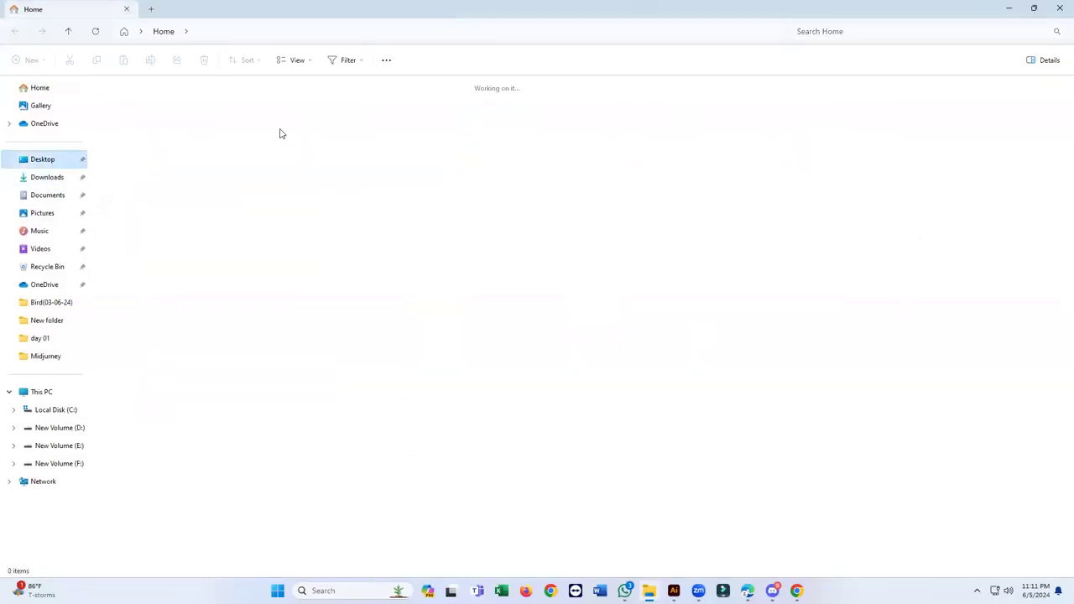
left_click(420, 126)
double_click(420, 126)
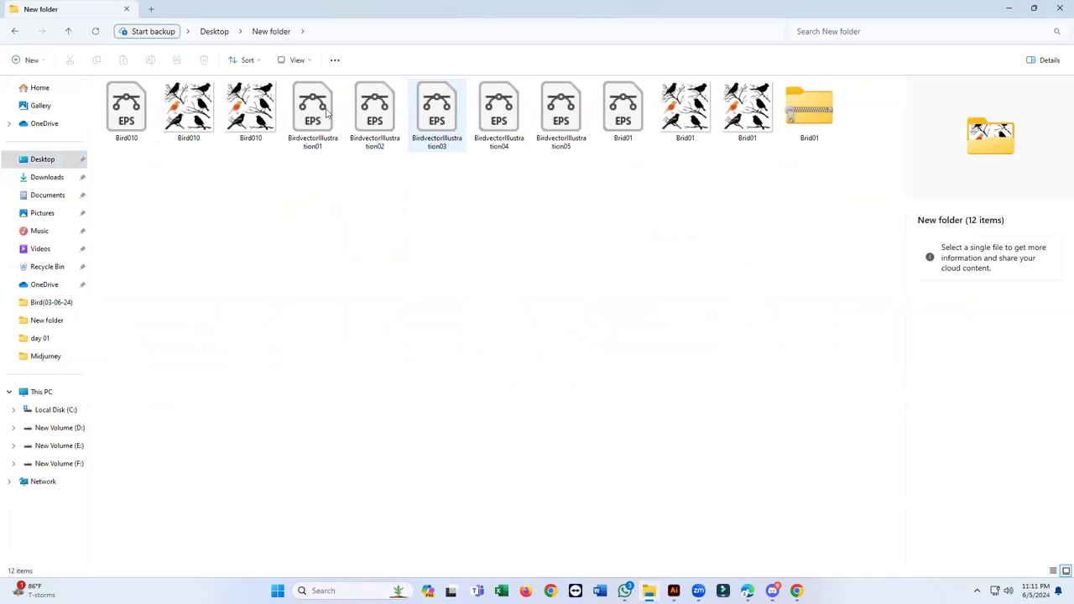
Step: Compare the Bird010 EPS, PNG and JPEG files with the earlier Brid01 set and its ZIP archive
left_click_drag(825, 177, 665, 118)
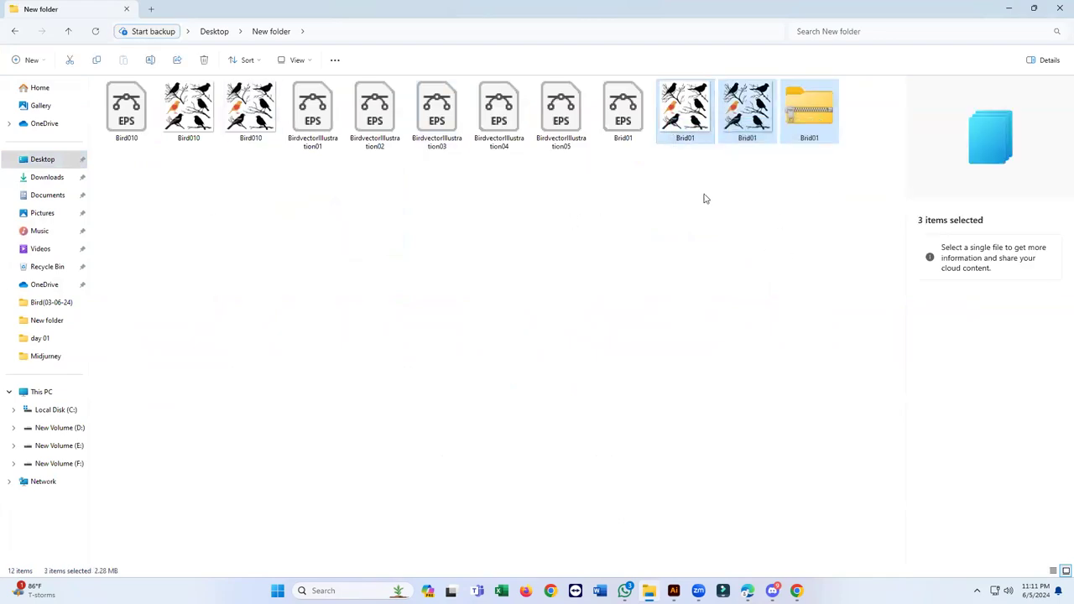
left_click(722, 188)
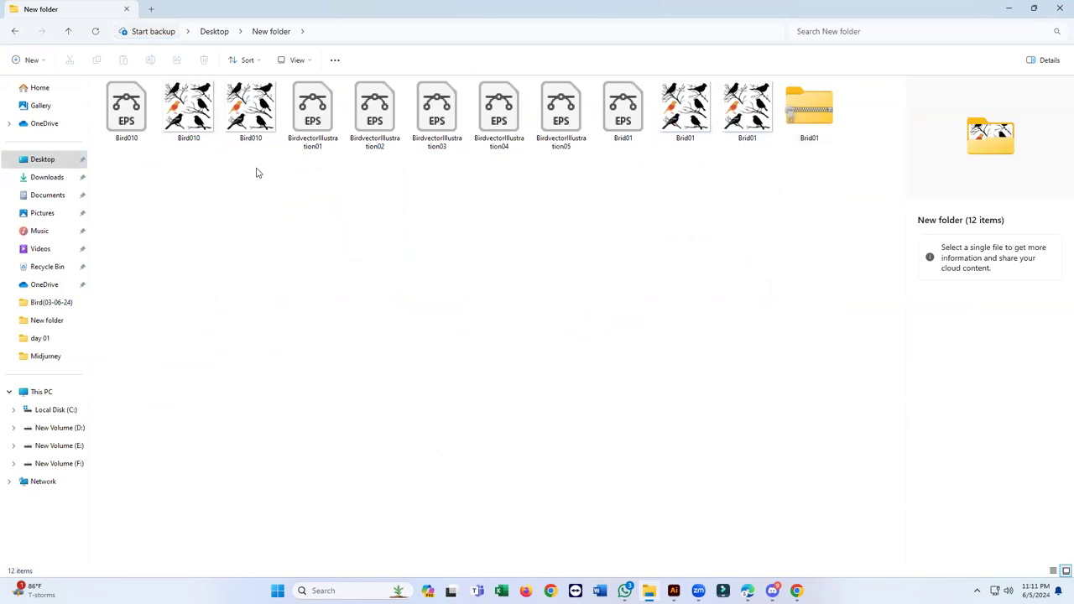
left_click_drag(258, 172, 99, 80)
left_click(193, 167)
left_click_drag(255, 161, 87, 115)
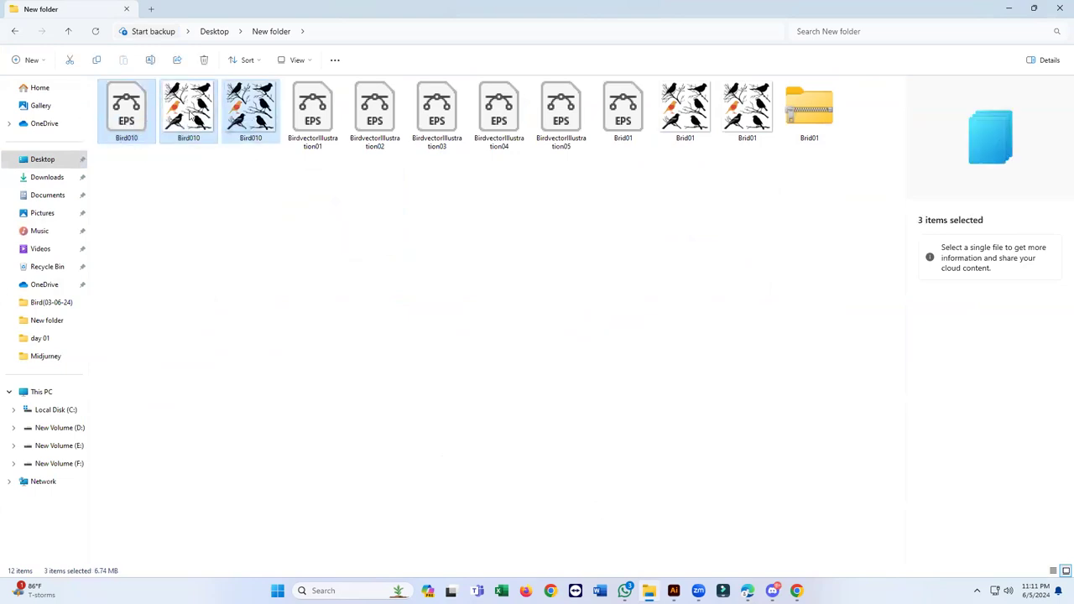
left_click(224, 177)
left_click_drag(236, 157, 99, 80)
left_click(244, 194)
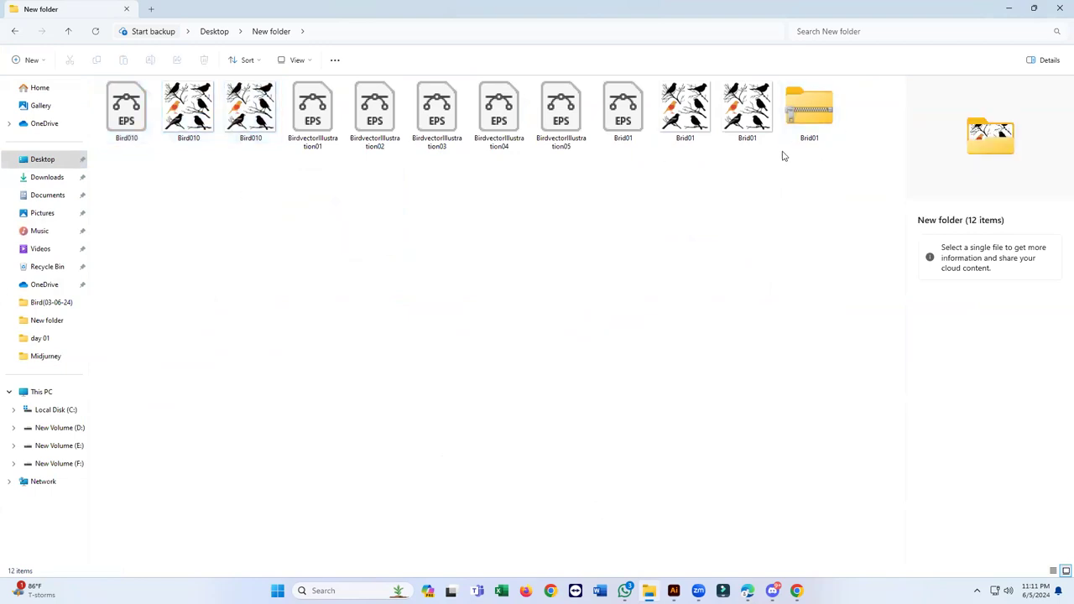
left_click_drag(747, 175, 598, 81)
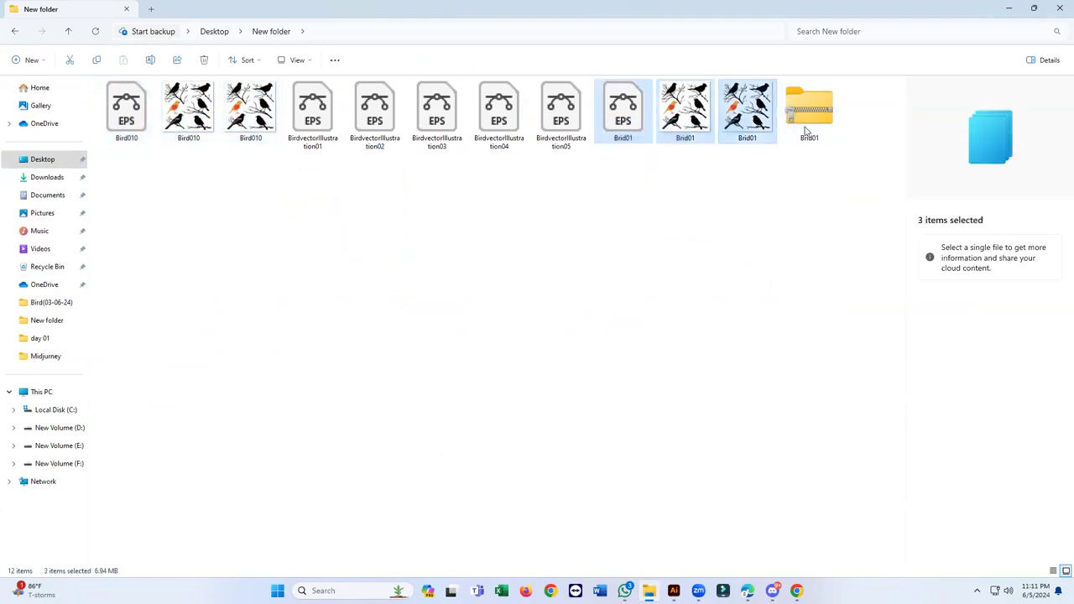
Step: Compress the three Bird010 files together into a ZIP archive named Bird010
left_click(236, 159)
left_click_drag(250, 168, 120, 112)
right_click(120, 112)
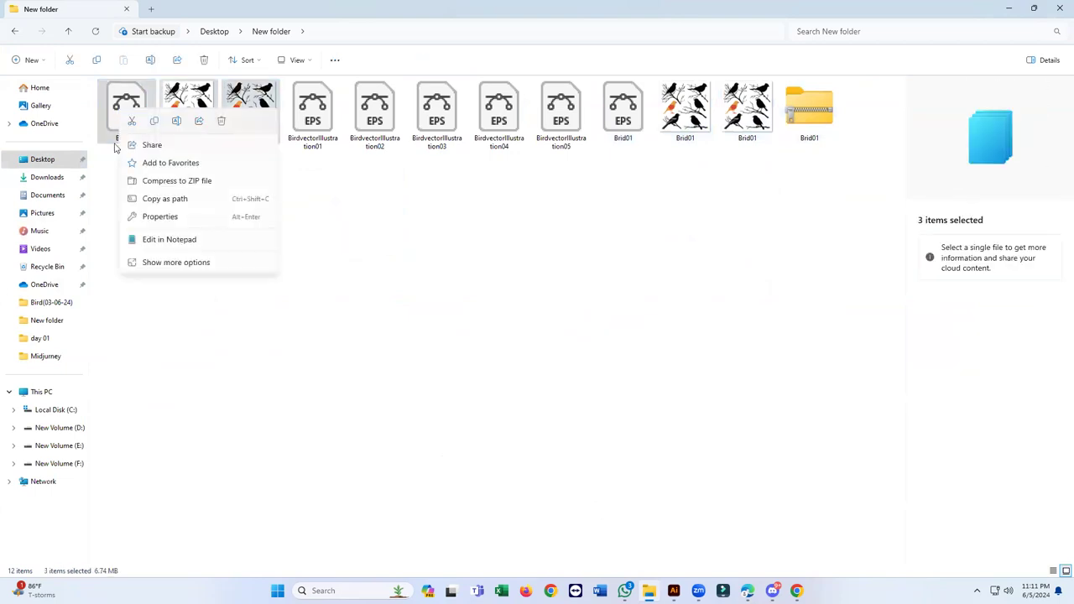
left_click(194, 181)
left_click(302, 159)
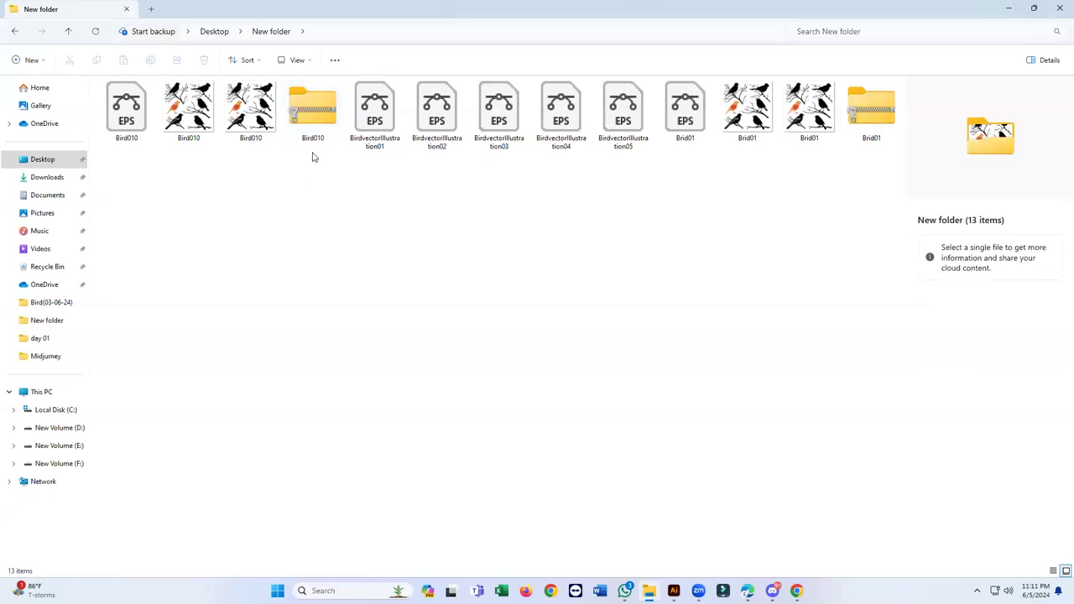
Step: Switch to Chrome with the required profile, restore its previous pages, open a new tab and close the playing YouTube video tab
left_click(1007, 7)
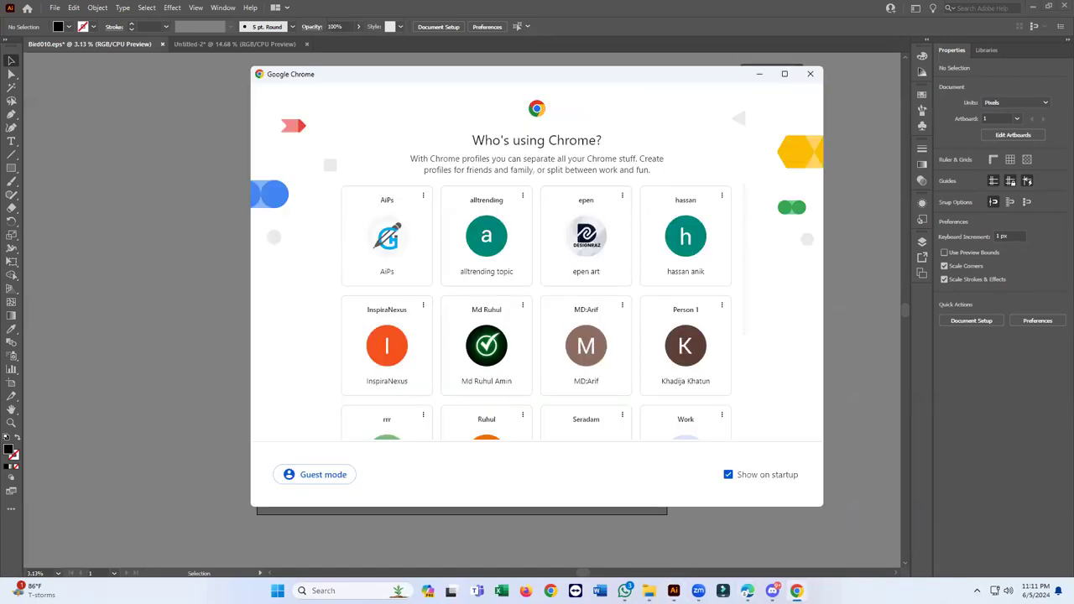
left_click(834, 426)
scroll(482, 370, "down", 2)
left_click(486, 357)
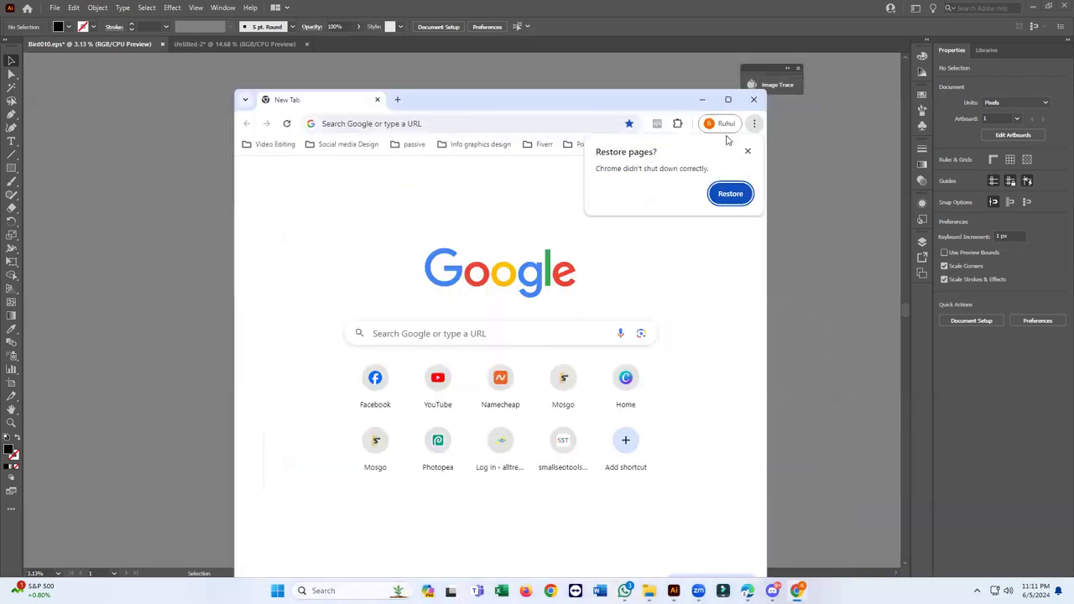
left_click(730, 192)
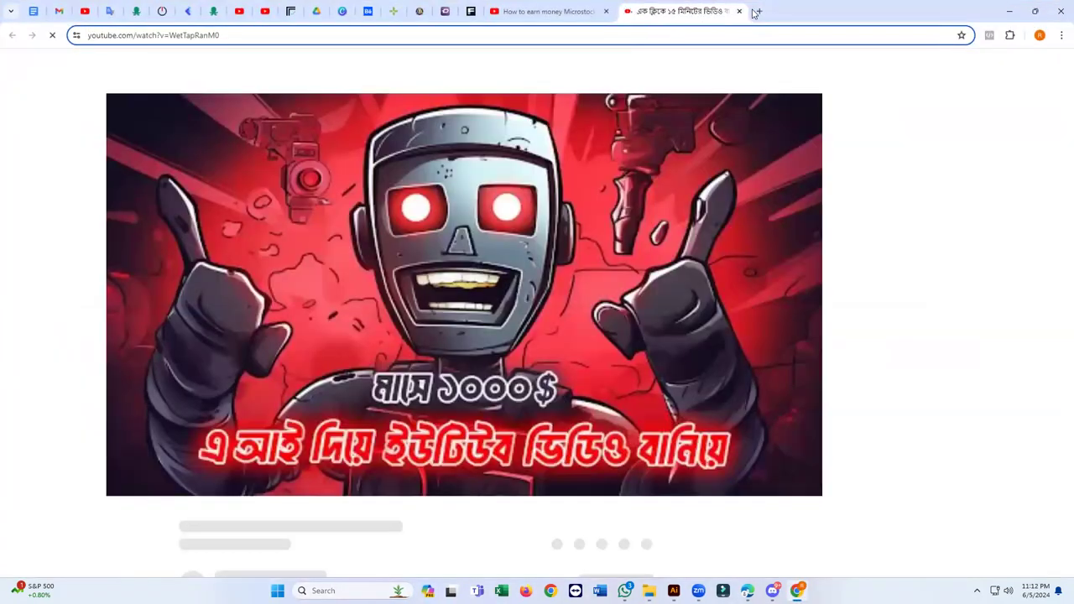
left_click(763, 13)
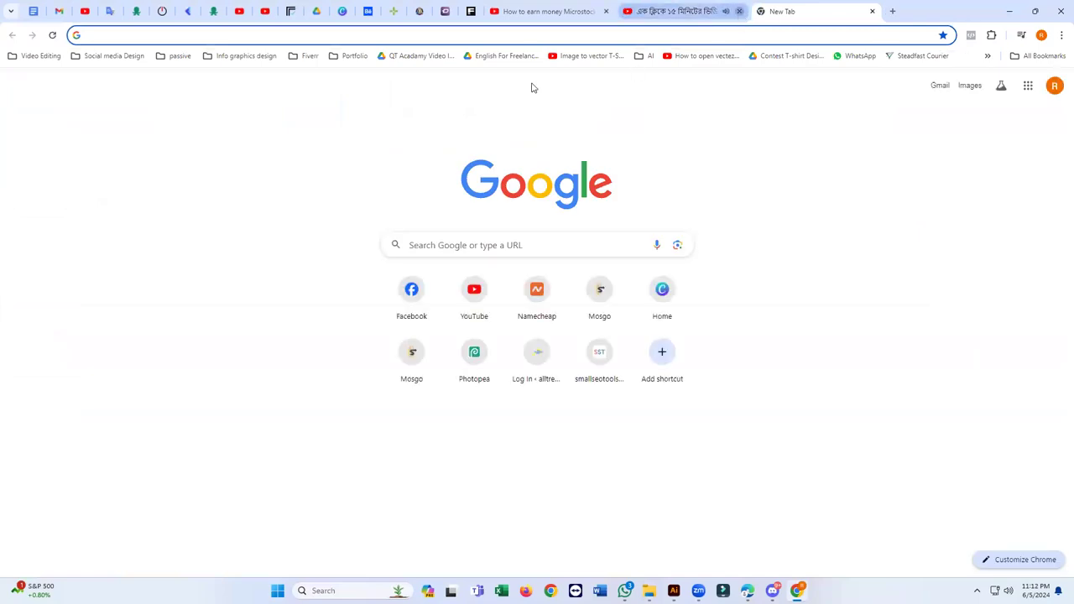
left_click(737, 14)
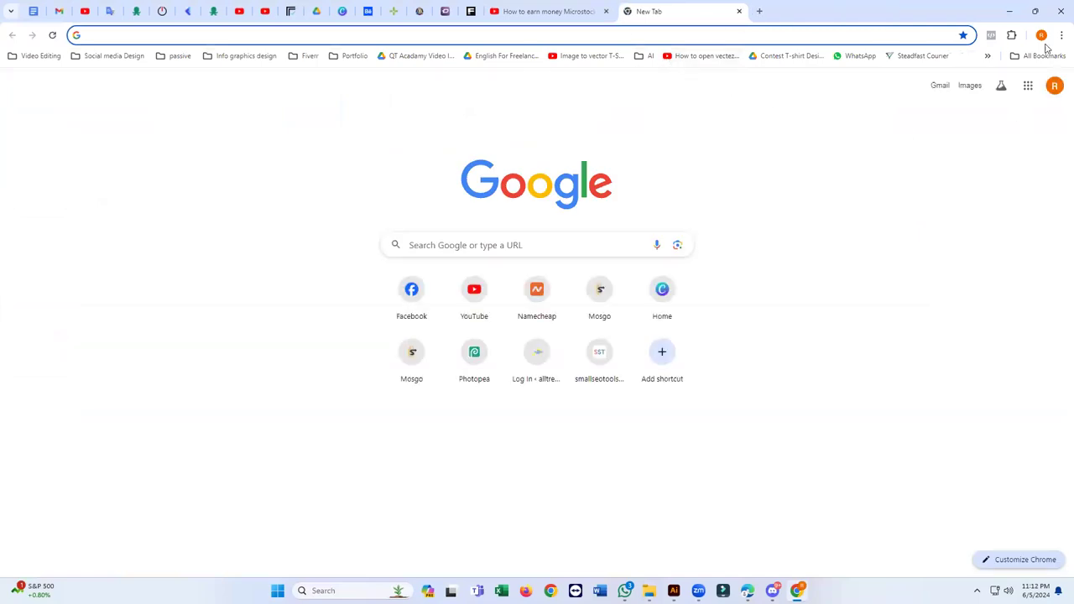
Step: Open Google Drive from the Google apps and go to My Drive
left_click(1028, 85)
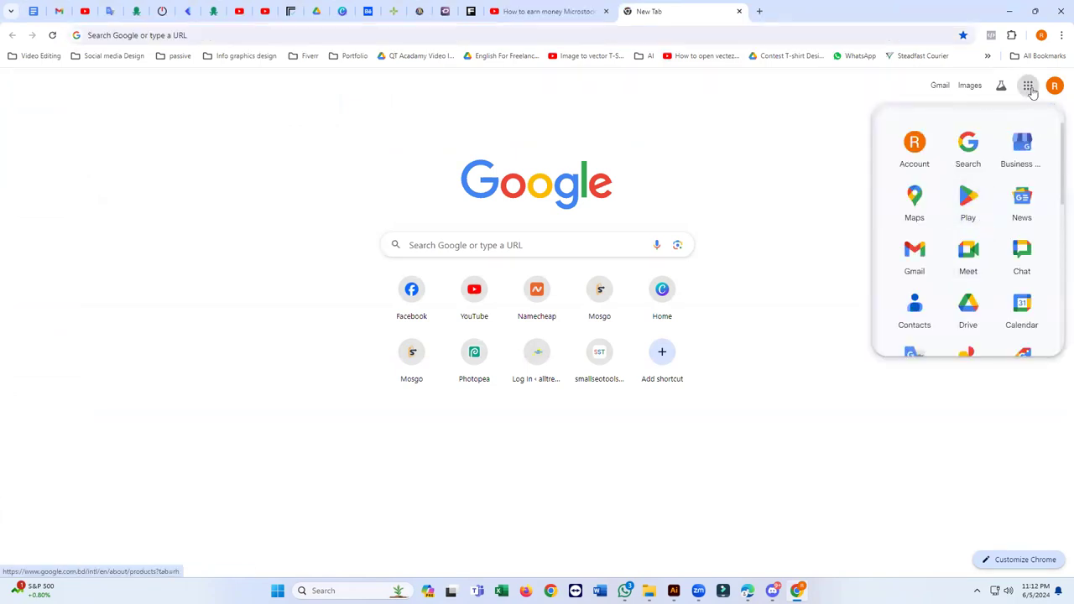
left_click(968, 306)
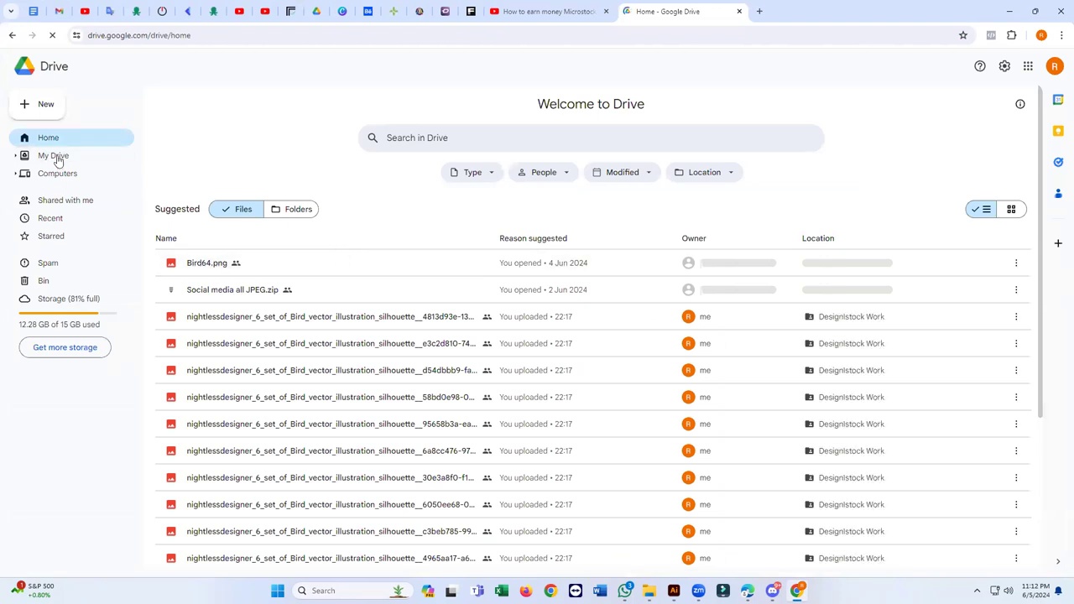
left_click(58, 159)
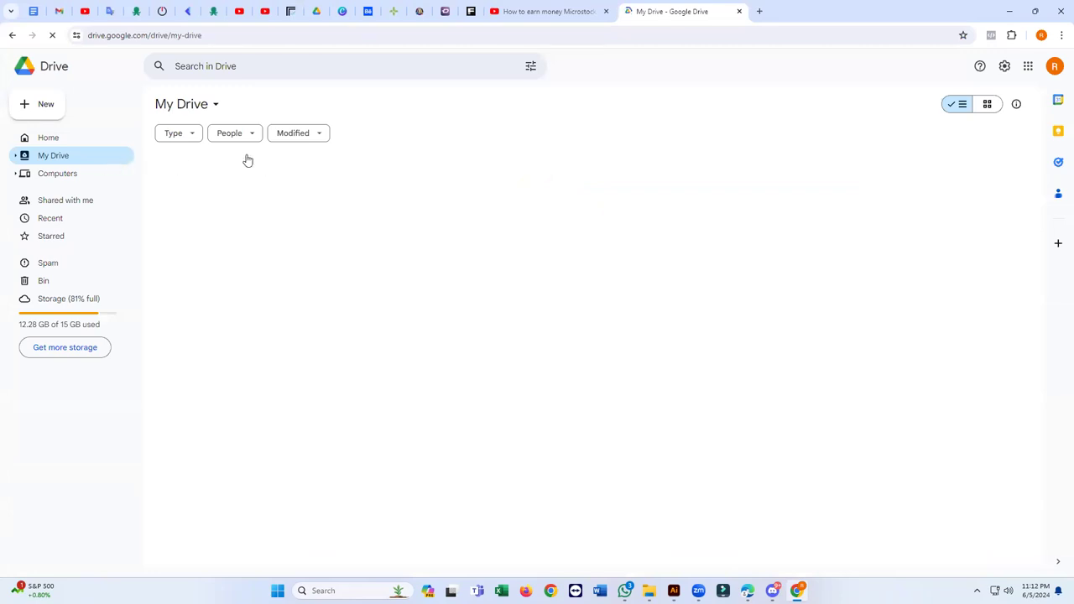
right_click(360, 168)
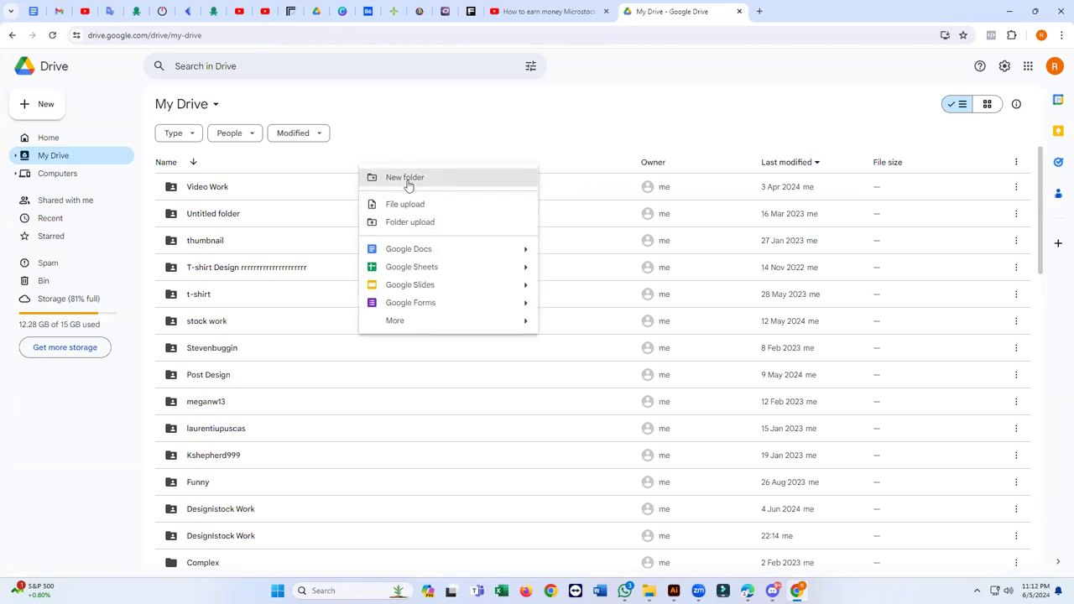
left_click(409, 178)
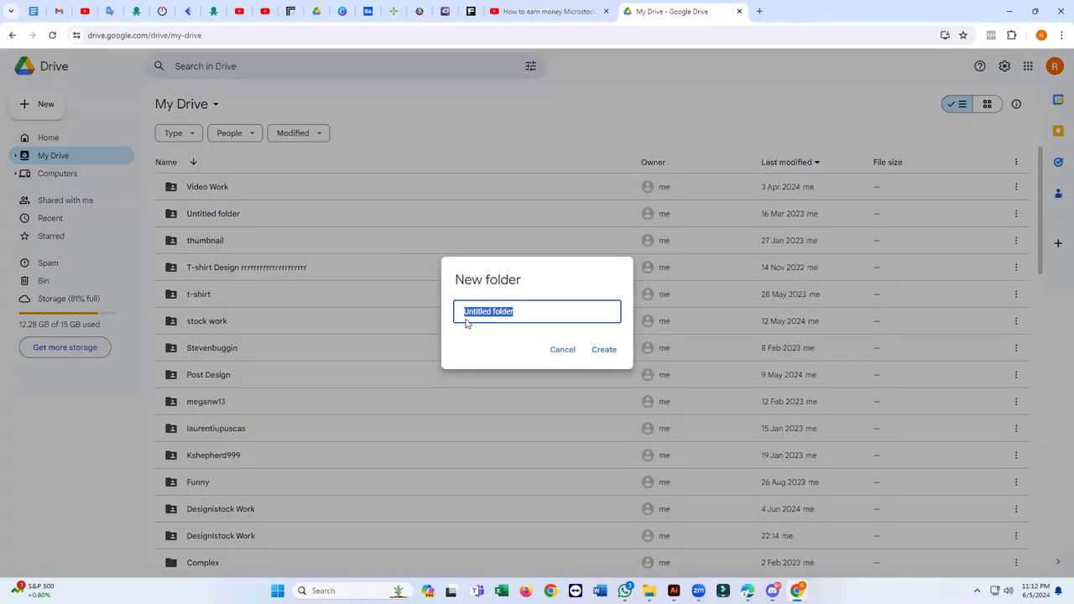
left_click(559, 348)
Step: Open the existing Designistock Work folder in My Drive and bring up its sharing settings
scroll(212, 412, "down", 2)
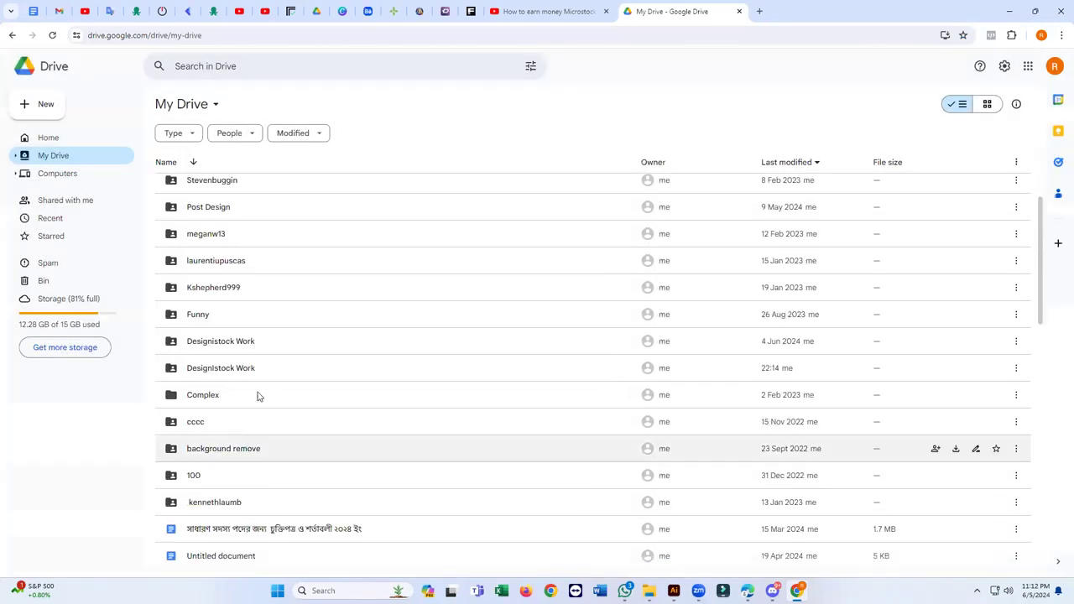
double_click(243, 344)
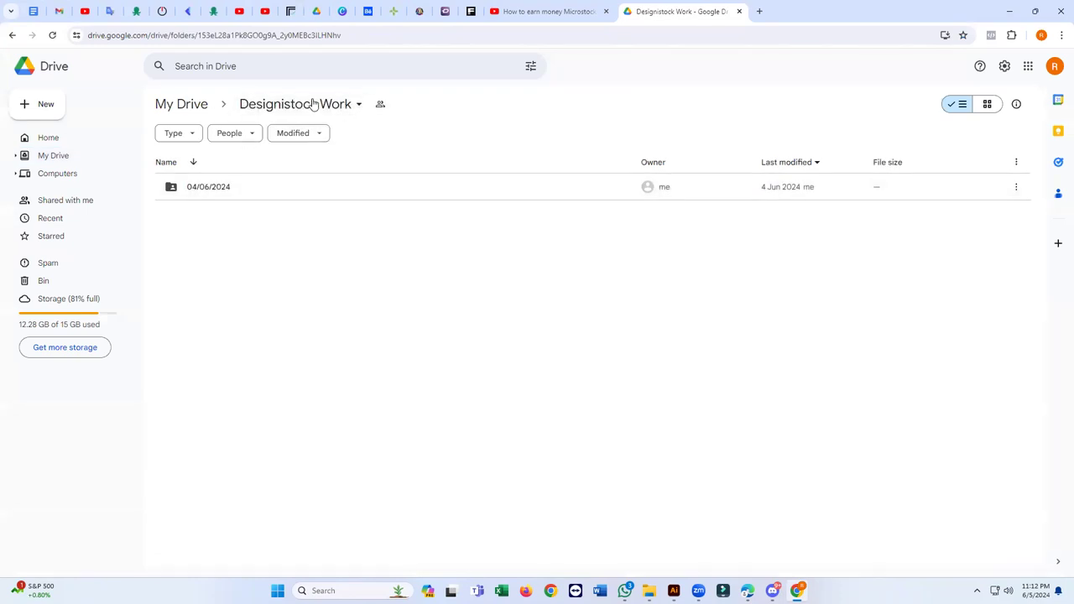
left_click(357, 105)
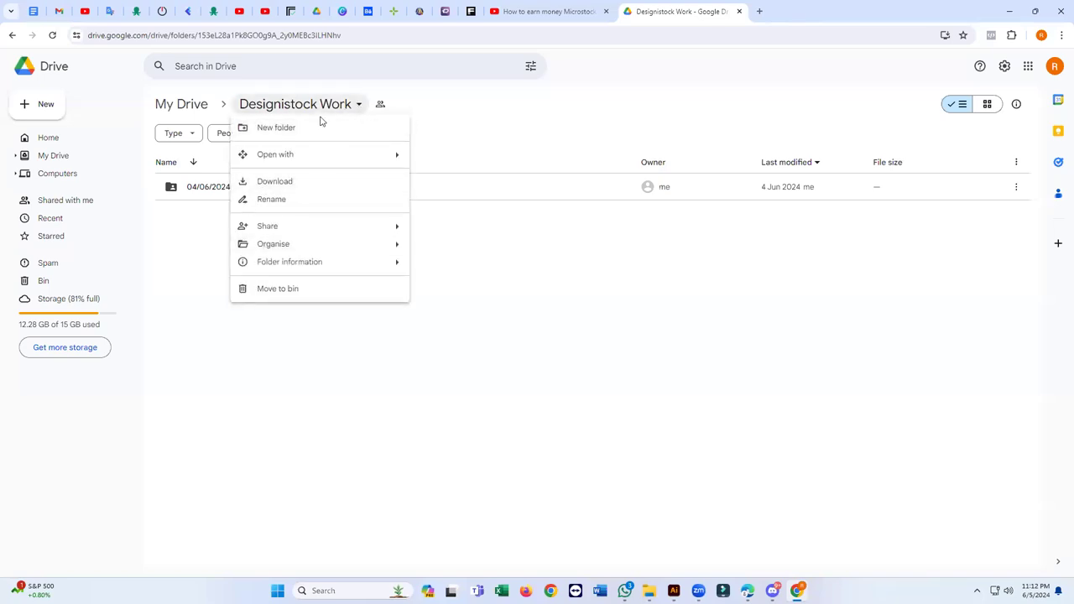
mouse_move(273, 228)
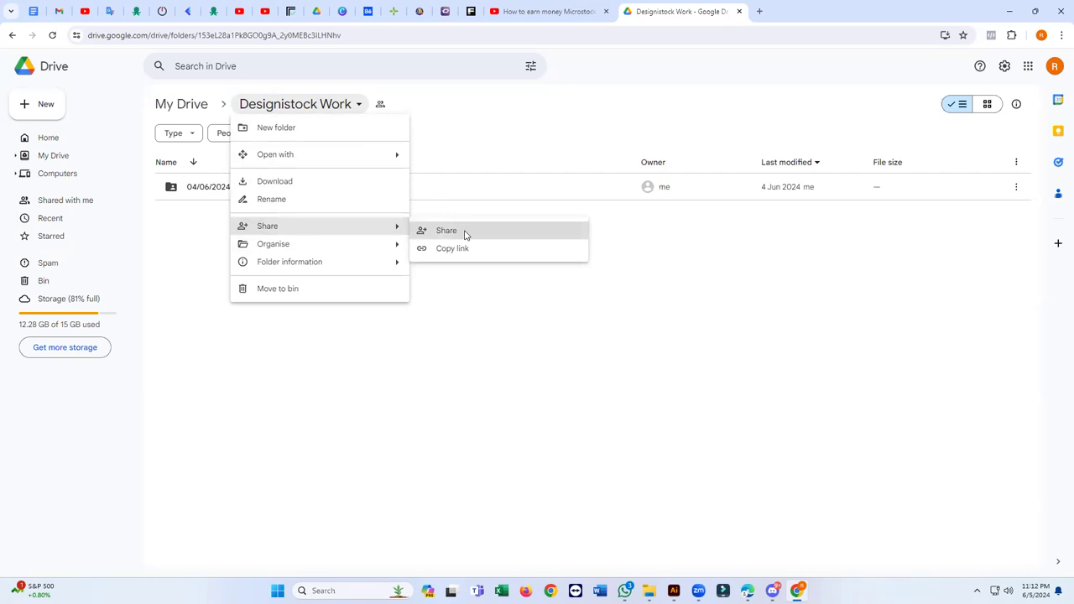
left_click(465, 232)
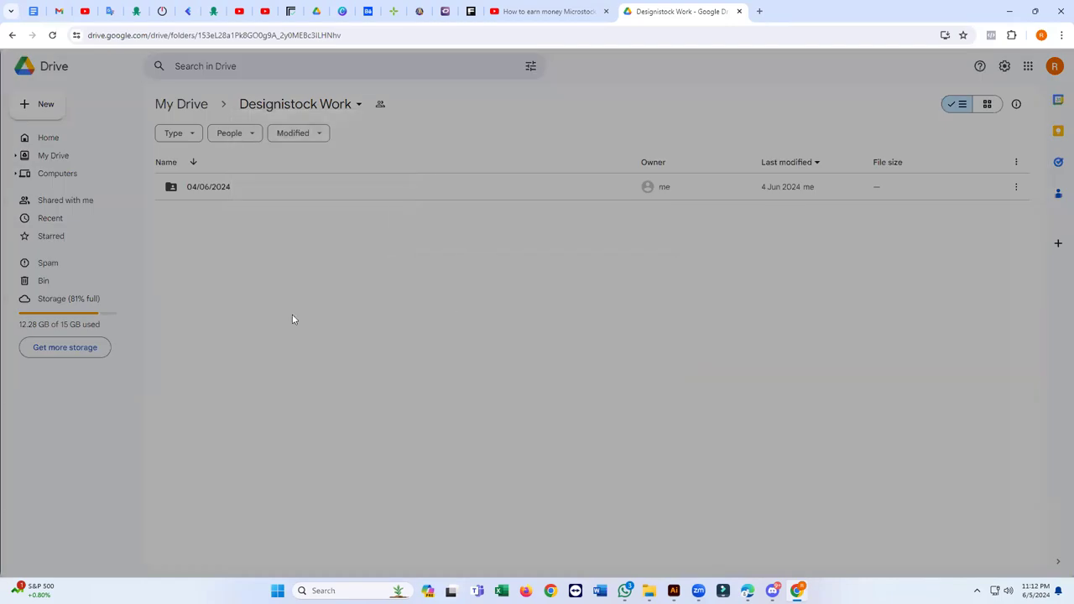
Step: Switch the folder's general access to Restricted and back to Anyone with the link, and copy its sharing link
left_click(513, 361)
left_click(480, 383)
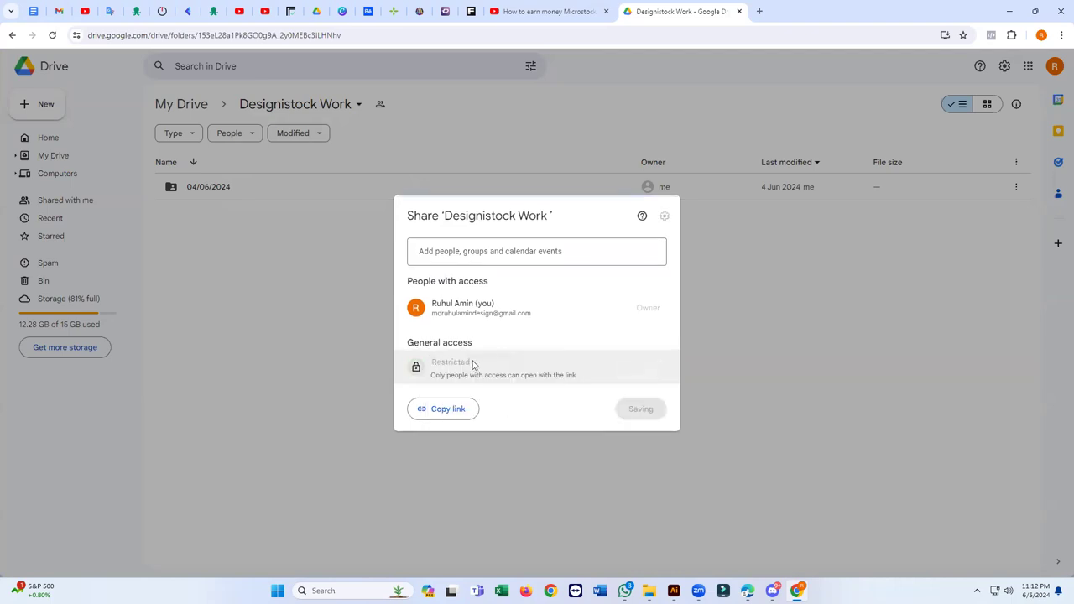
left_click(475, 362)
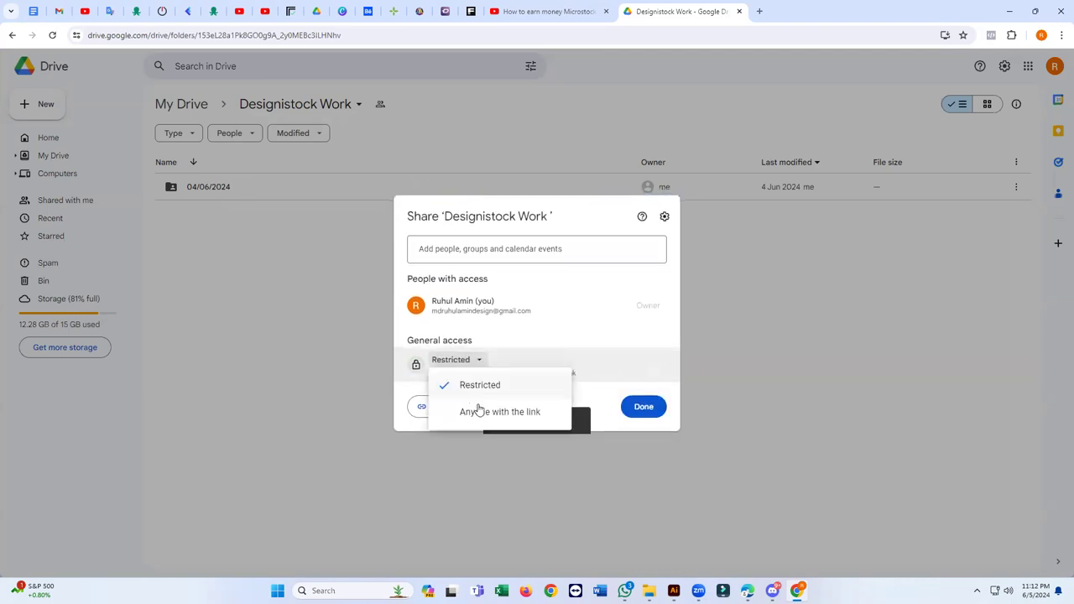
left_click(443, 413)
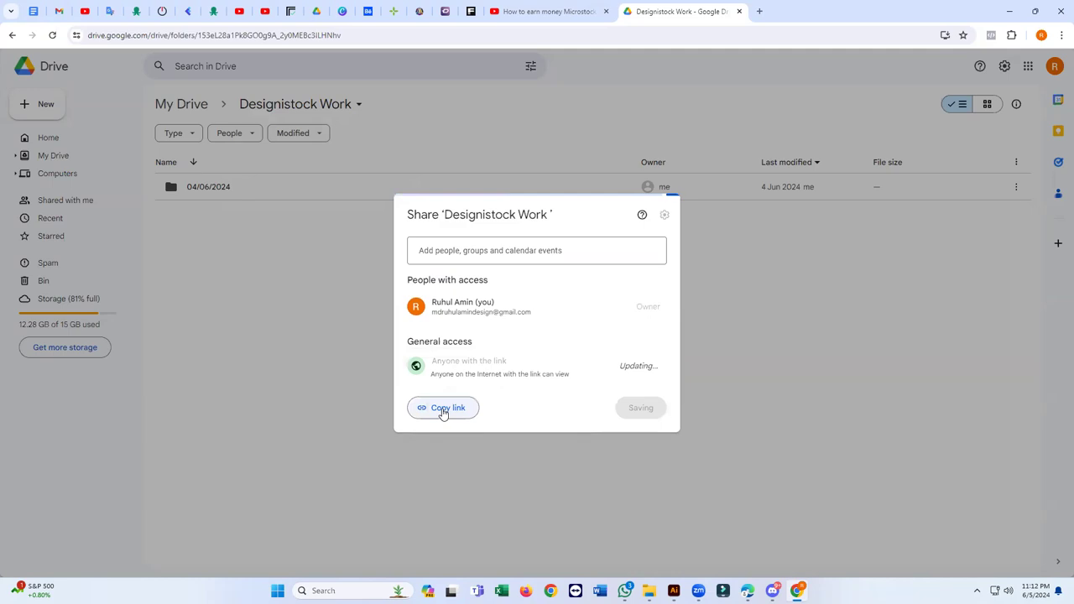
left_click(442, 409)
left_click(643, 408)
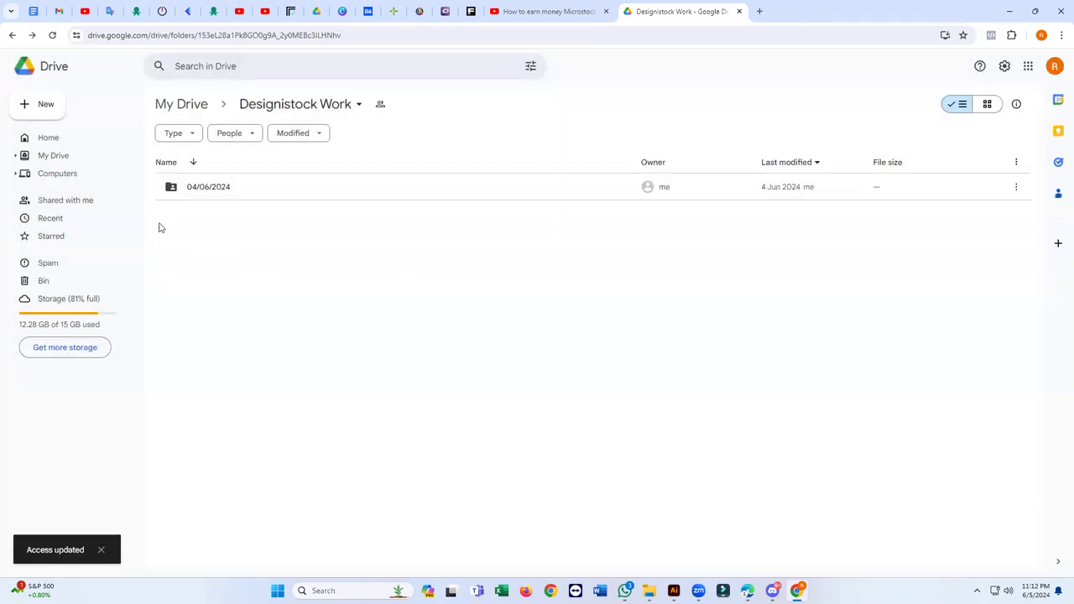
Step: Start a file upload into the Designistock Work folder and browse to New folder on the Desktop
right_click(160, 227)
key("Escape")
right_click(238, 219)
left_click(295, 260)
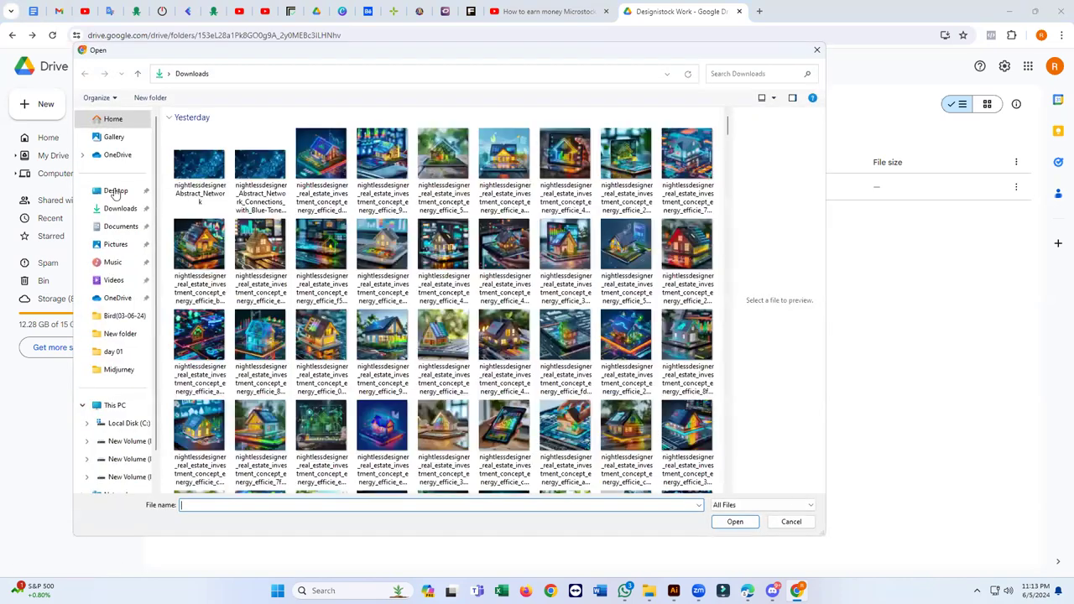
left_click(116, 193)
double_click(506, 143)
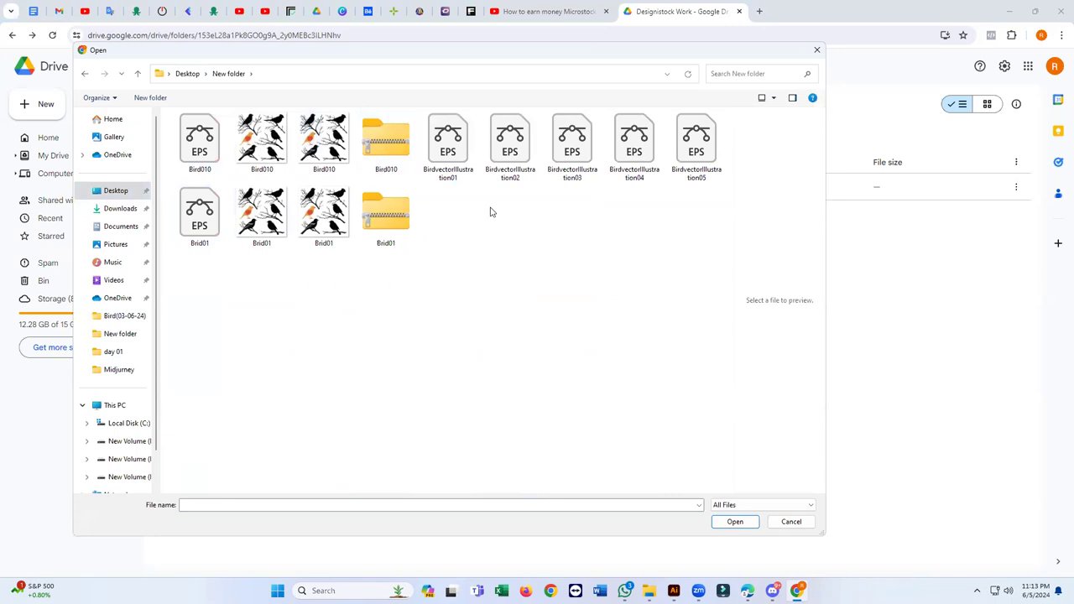
Step: Delete the five EPS files BirdvectorIllustration01 to BirdvectorIllustration05 from New folder
left_click_drag(706, 217, 421, 110)
right_click(463, 150)
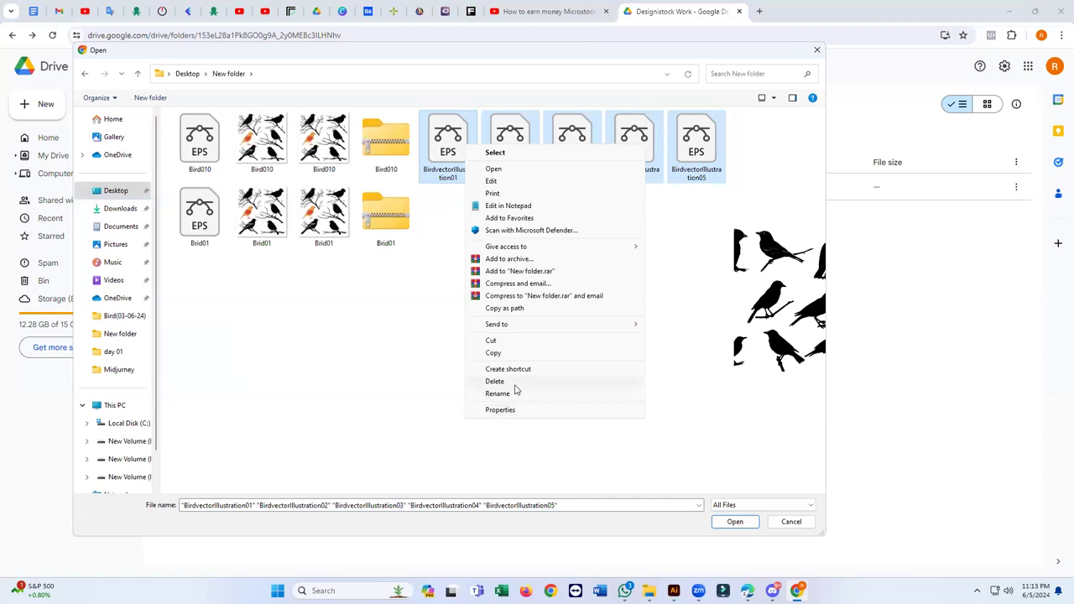
left_click(512, 382)
Step: Upload all Bird010 and Brid01 EPS, JPEG, PNG and ZIP files to the Designistock Work folder
left_click_drag(656, 205, 192, 111)
left_click(600, 185)
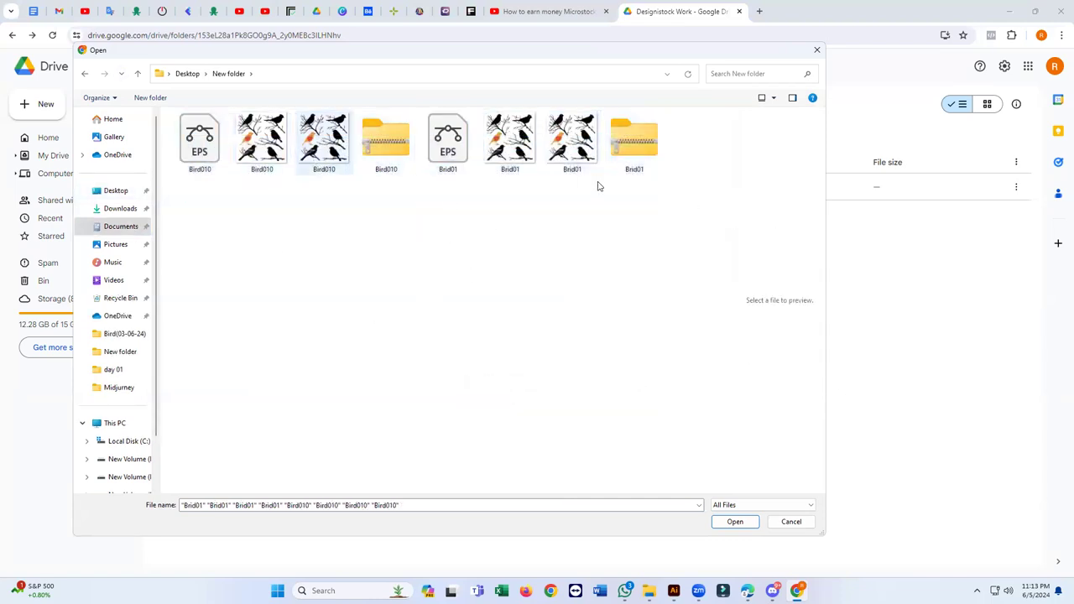
left_click_drag(647, 204, 162, 113)
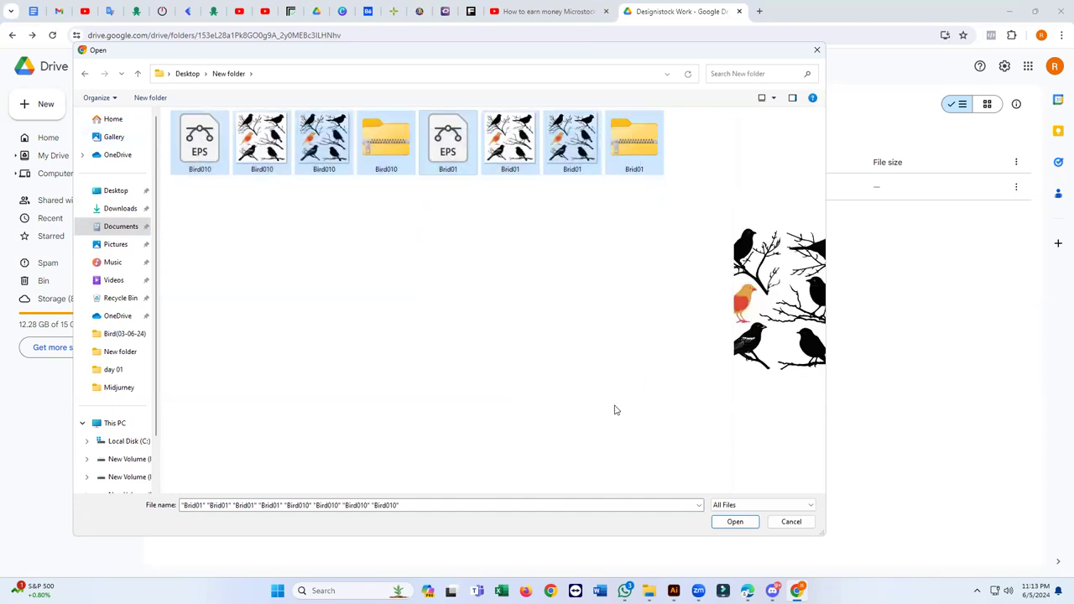
left_click(734, 522)
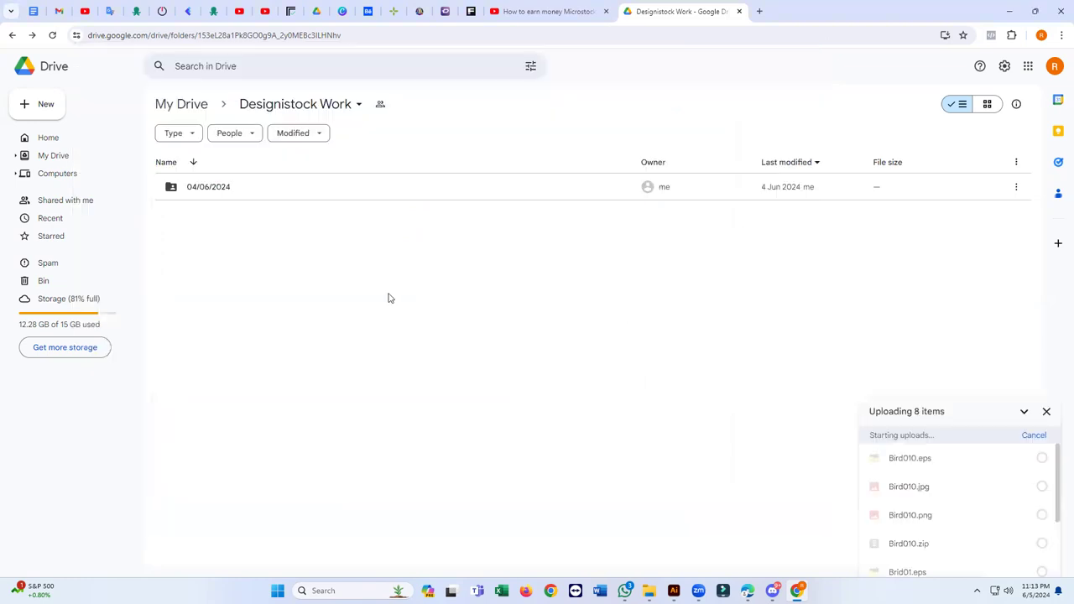